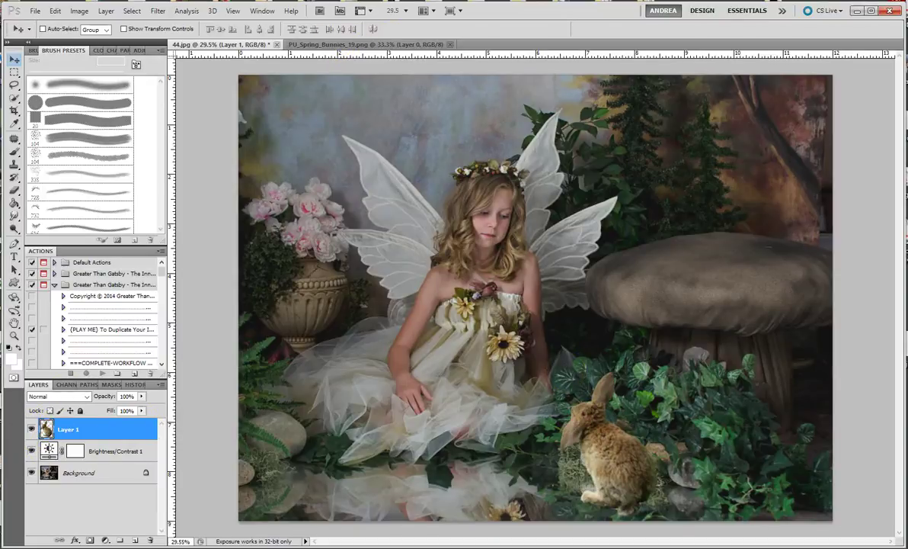
# Hide Layer 1's bunny in 44.jpg and switch to the PU_Spring_Bunnies_19.png cut-out document
pyautogui.click(32, 429)
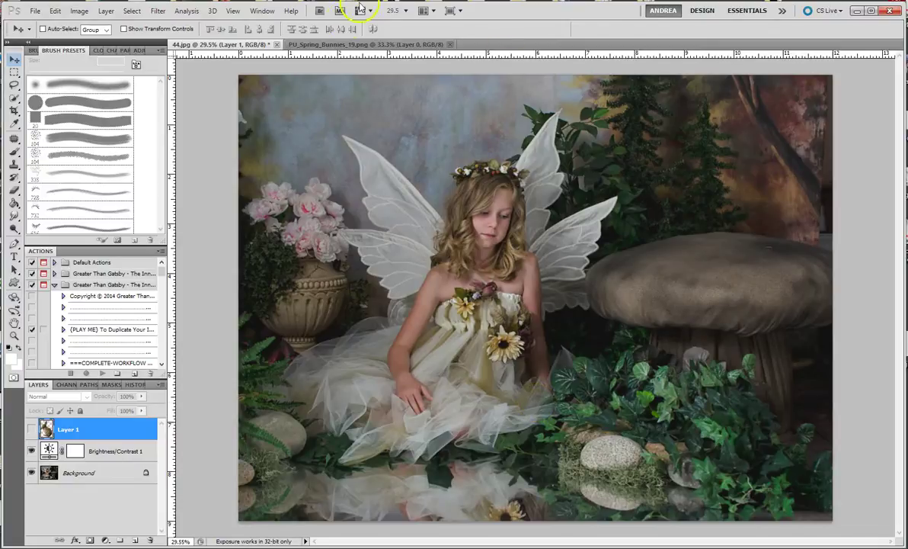
pyautogui.click(335, 44)
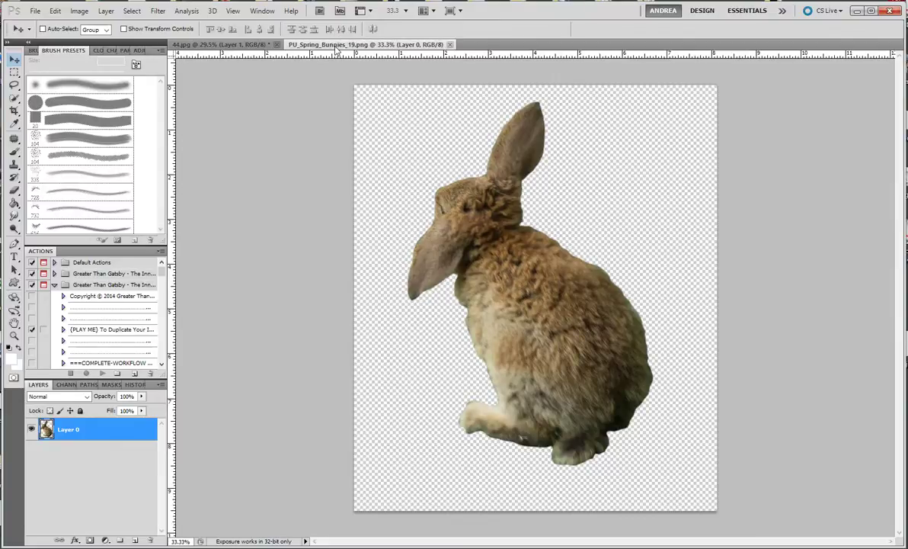
pyautogui.scroll(2, 688, 254)
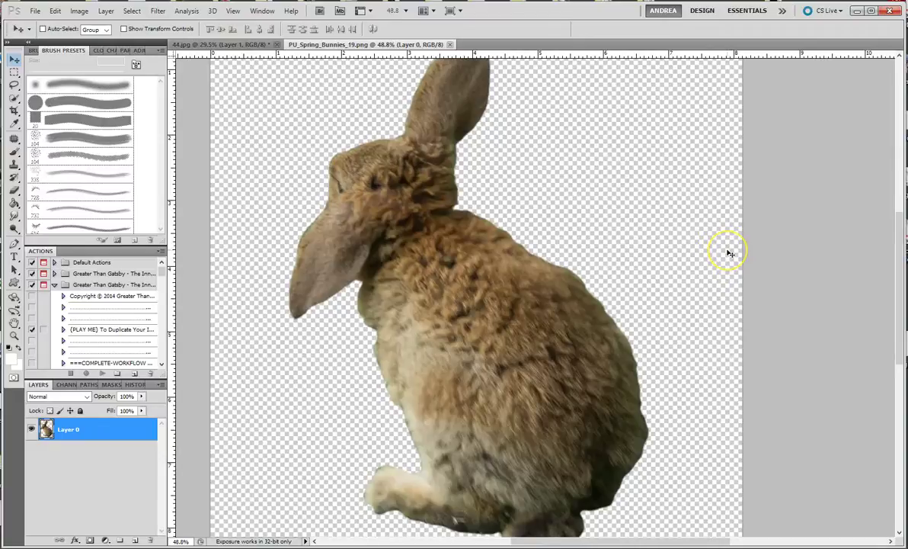
pyautogui.scroll(3, 730, 253)
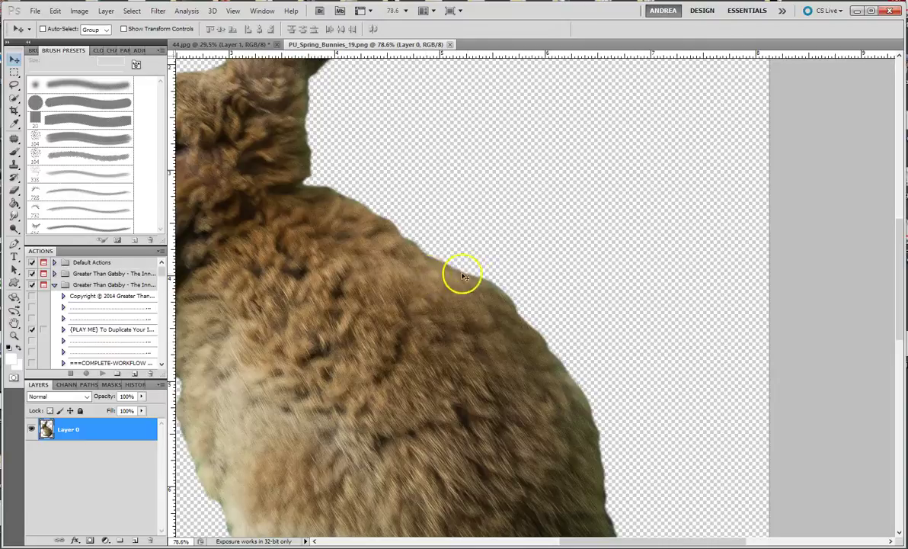
pyautogui.hotkey('ctrl', '0')
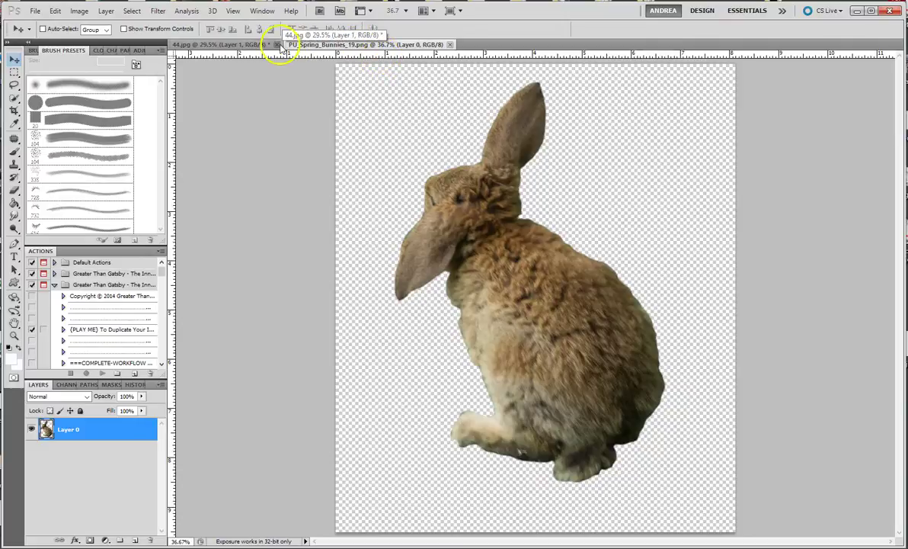
# Back in 44.jpg, show Layer 1 again and drag the bunny onto the mushroom cap
pyautogui.click(236, 44)
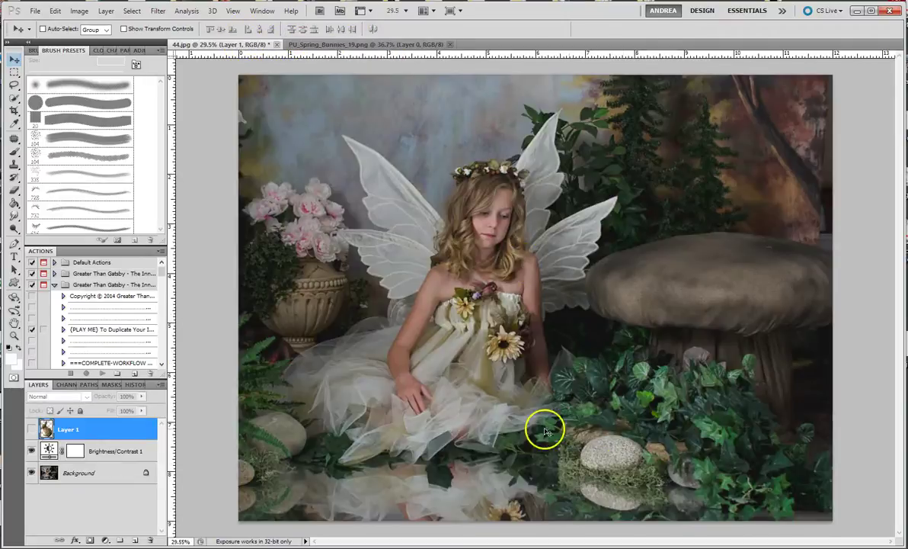
pyautogui.click(31, 429)
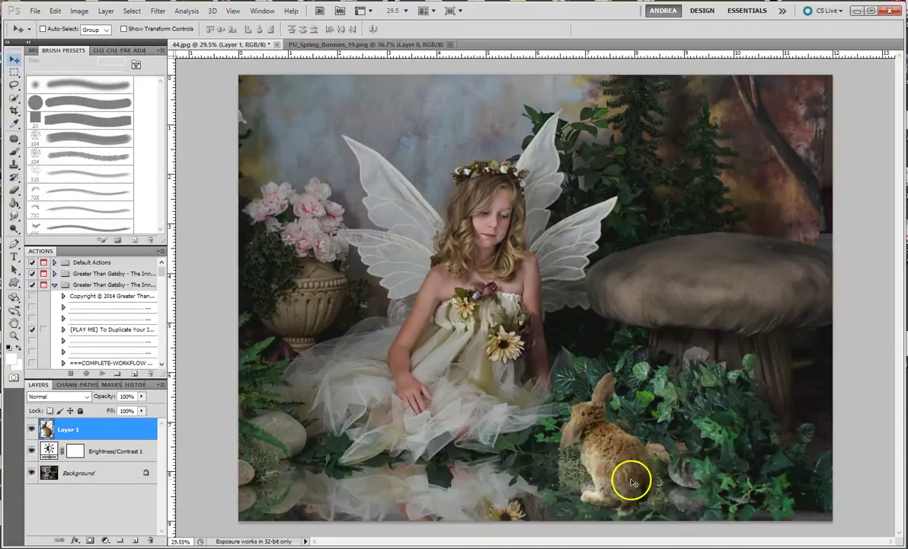
pyautogui.moveTo(632, 481); pyautogui.dragTo(539, 453)
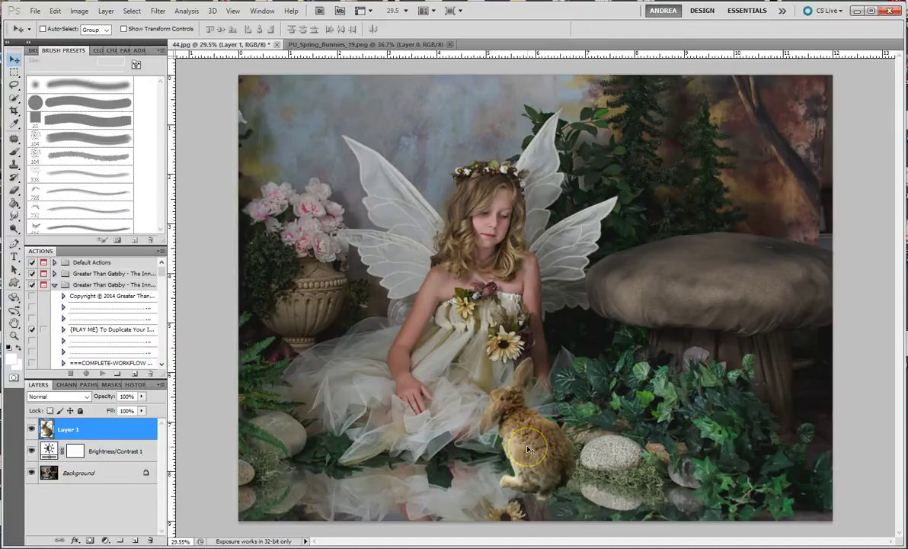
pyautogui.moveTo(528, 449); pyautogui.dragTo(619, 472)
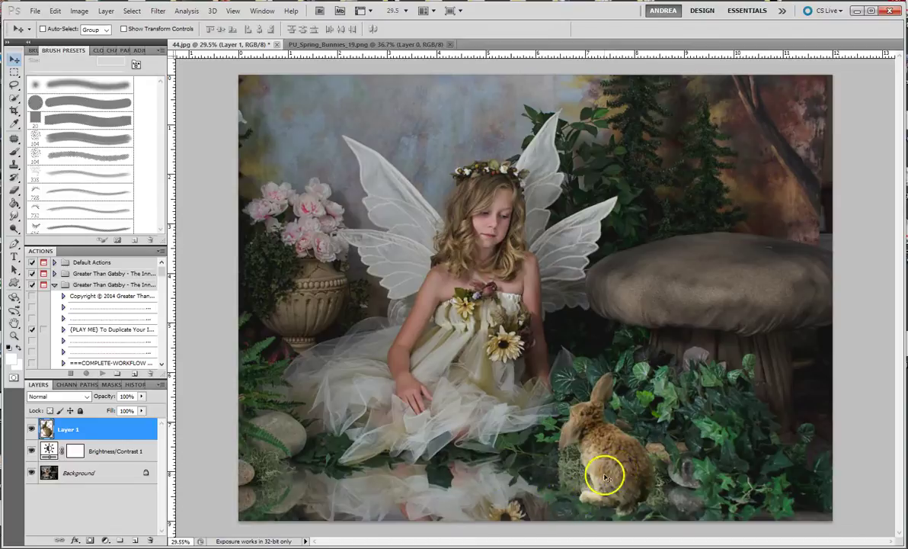
pyautogui.moveTo(590, 482); pyautogui.dragTo(263, 479)
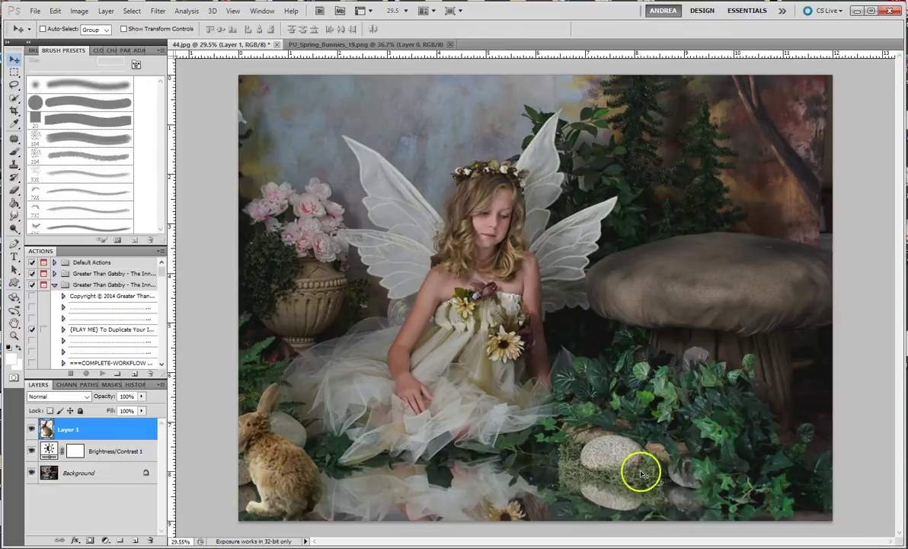
pyautogui.moveTo(347, 503); pyautogui.dragTo(549, 495)
pyautogui.moveTo(453, 468); pyautogui.dragTo(629, 475)
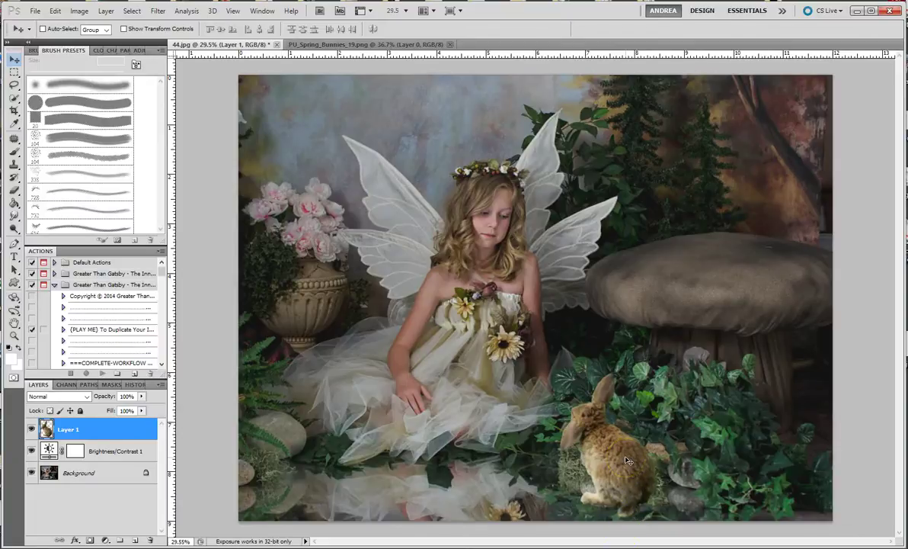
pyautogui.moveTo(620, 477); pyautogui.dragTo(715, 254)
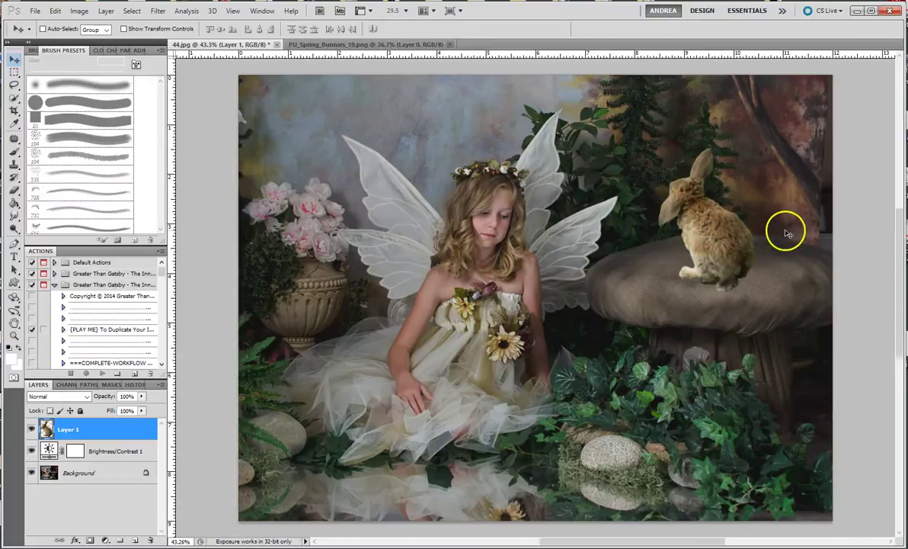
# Zoom in on the bunny sitting on the mushroom cap
pyautogui.scroll(5, 756, 227)
pyautogui.scroll(-3, 745, 230)
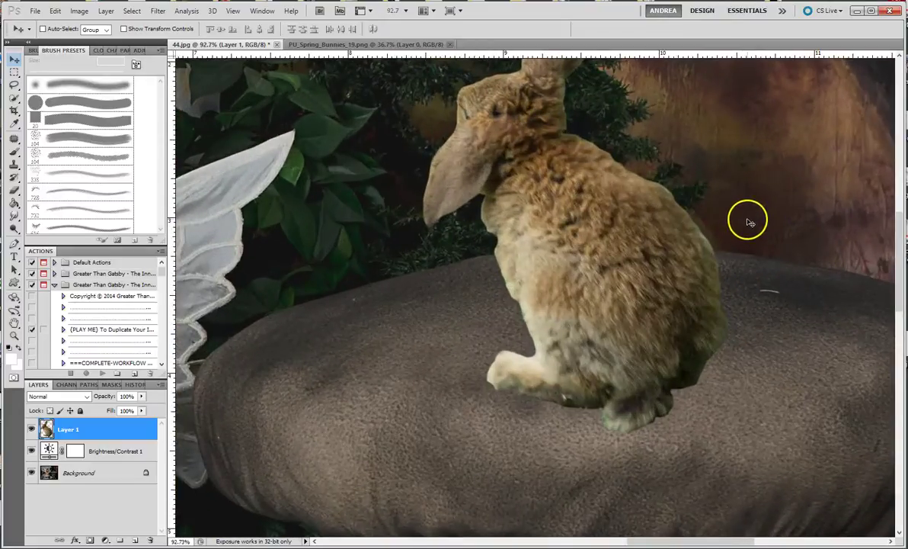
pyautogui.scroll(4, 754, 221)
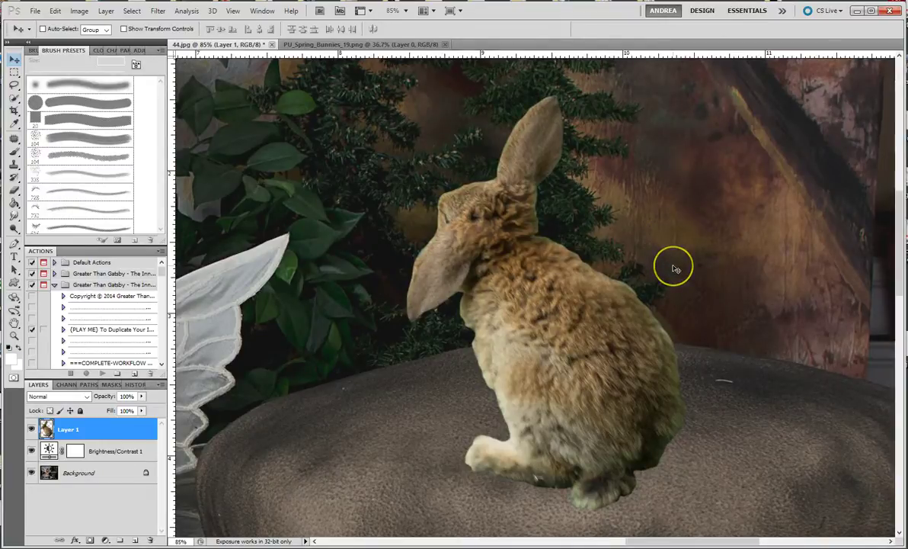
pyautogui.scroll(3, 670, 263)
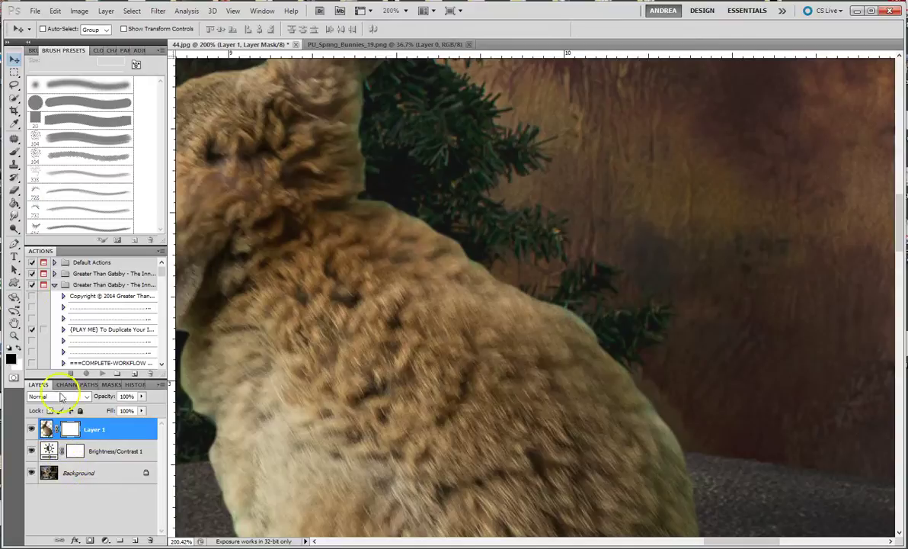
# Paint Layer 1's mask with a black 20% opacity brush along the bunny's back, neck and ear
pyautogui.click(15, 152)
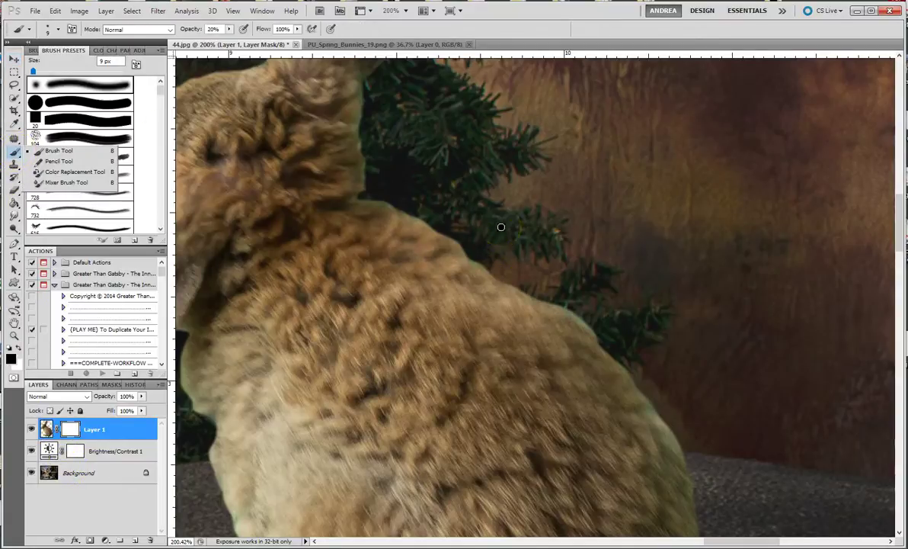
pyautogui.moveTo(389, 75)
pyautogui.mouseDown()
pyautogui.moveTo(370, 116)
pyautogui.moveTo(364, 111)
pyautogui.moveTo(357, 125)
pyautogui.moveTo(357, 133)
pyautogui.moveTo(361, 113)
pyautogui.moveTo(369, 173)
pyautogui.moveTo(361, 196)
pyautogui.moveTo(400, 200)
pyautogui.moveTo(405, 216)
pyautogui.moveTo(431, 213)
pyautogui.moveTo(431, 228)
pyautogui.moveTo(456, 225)
pyautogui.moveTo(453, 236)
pyautogui.moveTo(462, 232)
pyautogui.moveTo(469, 261)
pyautogui.moveTo(486, 258)
pyautogui.moveTo(447, 221)
pyautogui.moveTo(372, 186)
pyautogui.moveTo(357, 195)
pyautogui.moveTo(419, 221)
pyautogui.moveTo(446, 216)
pyautogui.moveTo(540, 247)
pyautogui.moveTo(474, 250)
pyautogui.moveTo(476, 269)
pyautogui.moveTo(549, 290)
pyautogui.moveTo(573, 317)
pyautogui.moveTo(528, 227)
pyautogui.moveTo(583, 322)
pyautogui.moveTo(564, 307)
pyautogui.moveTo(584, 314)
pyautogui.moveTo(683, 439)
pyautogui.moveTo(696, 484)
pyautogui.moveTo(592, 326)
pyautogui.moveTo(501, 274)
pyautogui.moveTo(391, 172)
pyautogui.moveTo(513, 251)
pyautogui.mouseUp()
pyautogui.press('[')
pyautogui.press('[')
pyautogui.press('[')
pyautogui.press(']')
pyautogui.press(']')
pyautogui.press(']')
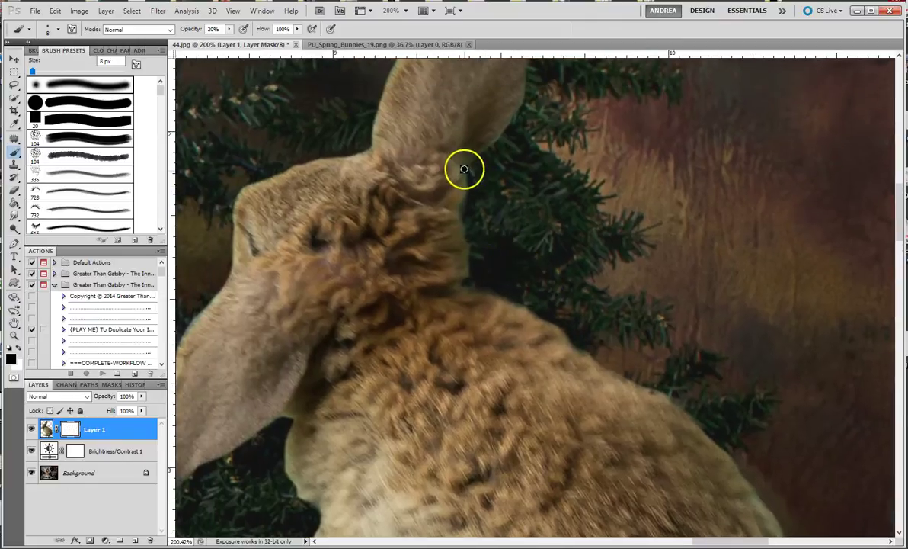
pyautogui.moveTo(464, 168)
pyautogui.mouseDown()
pyautogui.moveTo(468, 271)
pyautogui.moveTo(463, 192)
pyautogui.moveTo(472, 160)
pyautogui.moveTo(499, 133)
pyautogui.mouseUp()
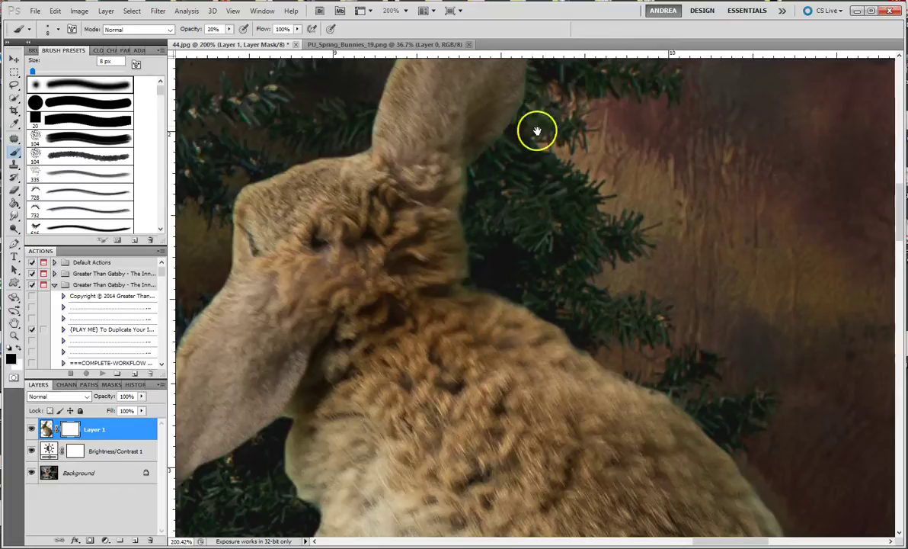
pyautogui.moveTo(537, 131); pyautogui.dragTo(488, 203)
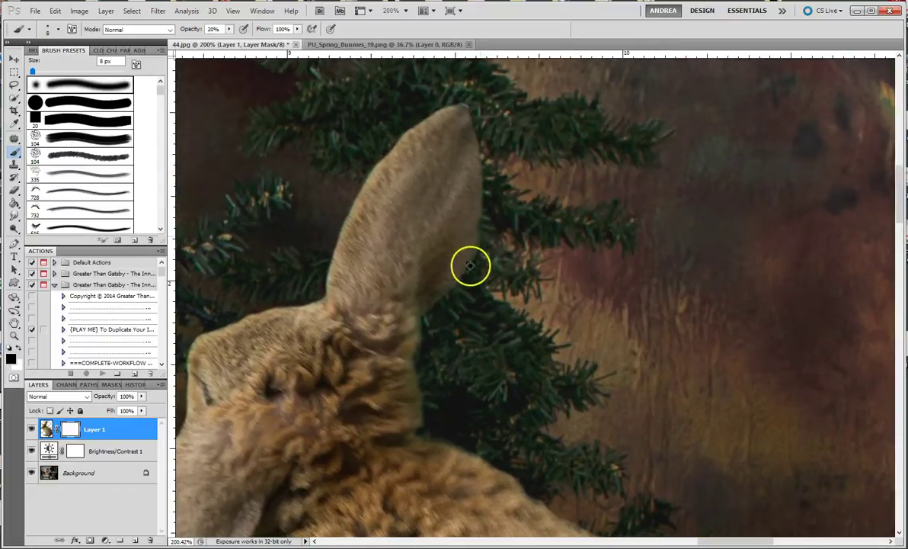
pyautogui.moveTo(470, 265); pyautogui.dragTo(428, 308)
pyautogui.moveTo(442, 109)
pyautogui.mouseDown()
pyautogui.moveTo(395, 137)
pyautogui.moveTo(361, 180)
pyautogui.moveTo(379, 160)
pyautogui.moveTo(328, 236)
pyautogui.moveTo(354, 208)
pyautogui.moveTo(329, 250)
pyautogui.moveTo(317, 297)
pyautogui.moveTo(252, 312)
pyautogui.moveTo(363, 264)
pyautogui.mouseUp()
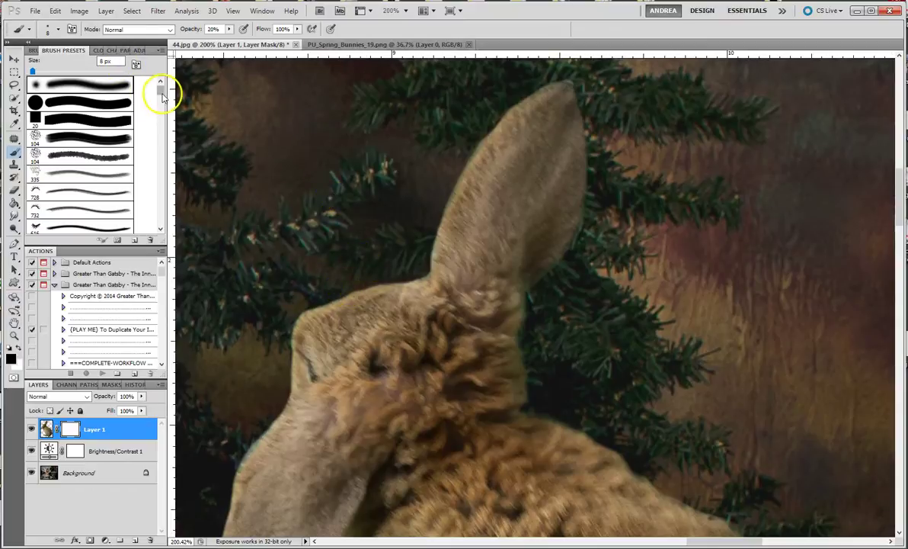
# Add a new Layer 2 above the bunny and paint a faint grey arrow stroke on it
pyautogui.moveTo(162, 97)
pyautogui.mouseDown()
pyautogui.moveTo(163, 145)
pyautogui.moveTo(166, 128)
pyautogui.mouseUp()
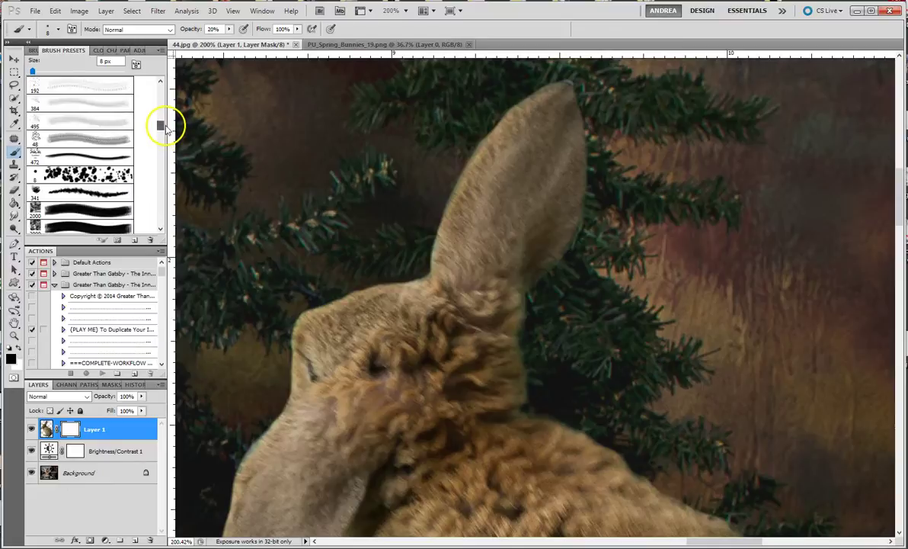
pyautogui.click(161, 81)
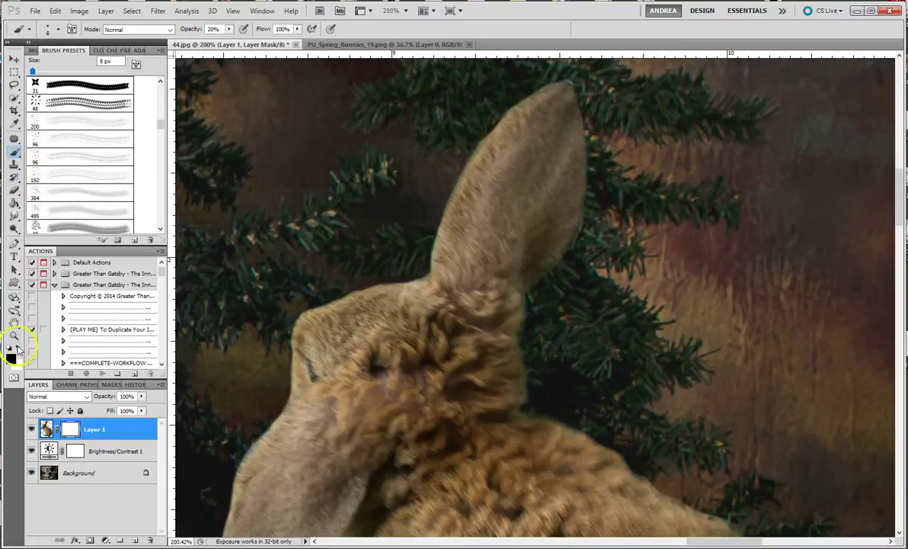
pyautogui.click(136, 540)
pyautogui.moveTo(286, 162); pyautogui.dragTo(302, 177)
pyautogui.moveTo(317, 135)
pyautogui.mouseDown()
pyautogui.moveTo(320, 173)
pyautogui.moveTo(344, 158)
pyautogui.mouseUp()
pyautogui.moveTo(283, 162); pyautogui.dragTo(323, 195)
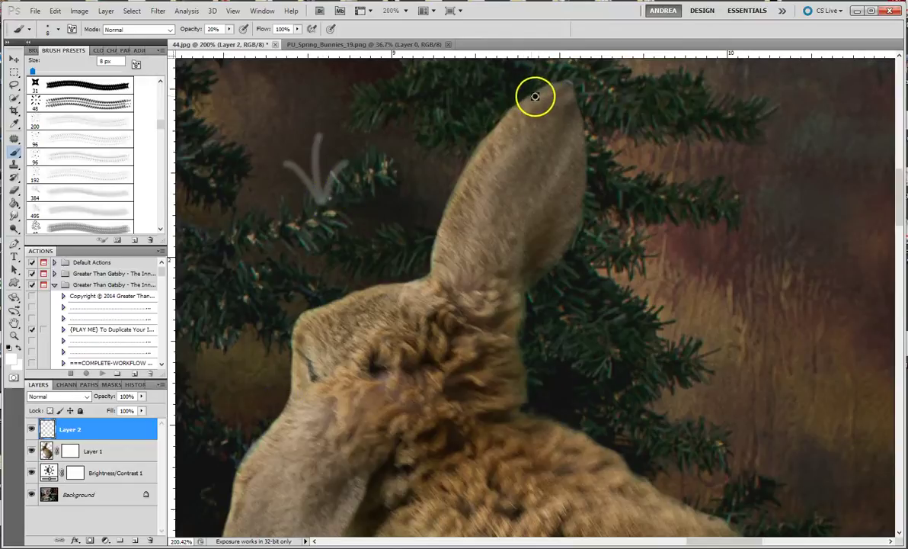
# Add a faint glow along the ear's left edge, then hide Layer 2 and select Layer 1's mask
pyautogui.moveTo(535, 96)
pyautogui.mouseDown()
pyautogui.moveTo(497, 134)
pyautogui.moveTo(474, 139)
pyautogui.moveTo(446, 206)
pyautogui.moveTo(447, 232)
pyautogui.moveTo(451, 202)
pyautogui.moveTo(508, 115)
pyautogui.moveTo(442, 185)
pyautogui.moveTo(456, 186)
pyautogui.moveTo(521, 104)
pyautogui.mouseUp()
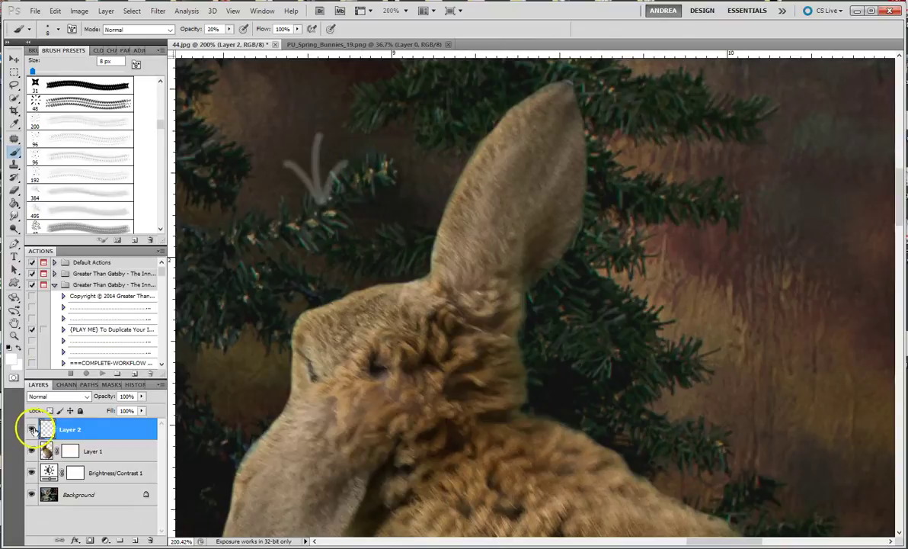
pyautogui.click(32, 429)
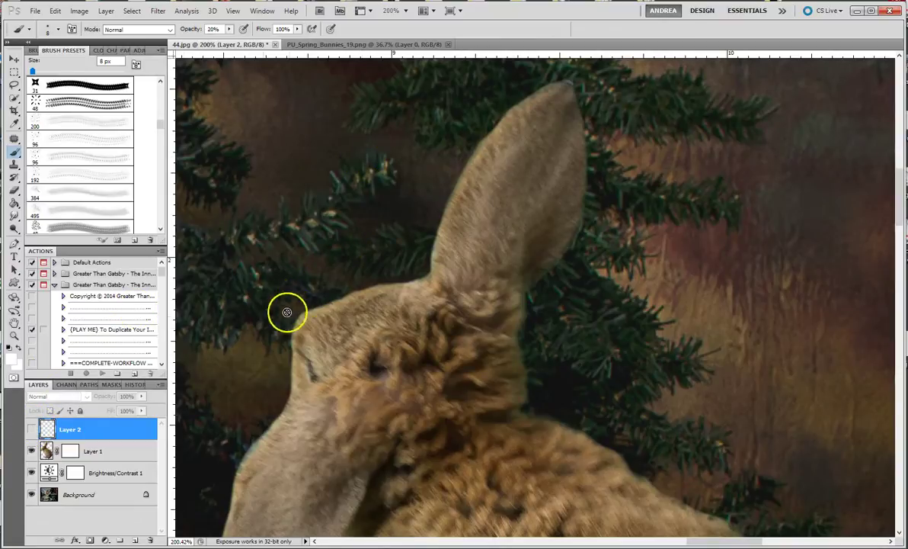
pyautogui.click(65, 451)
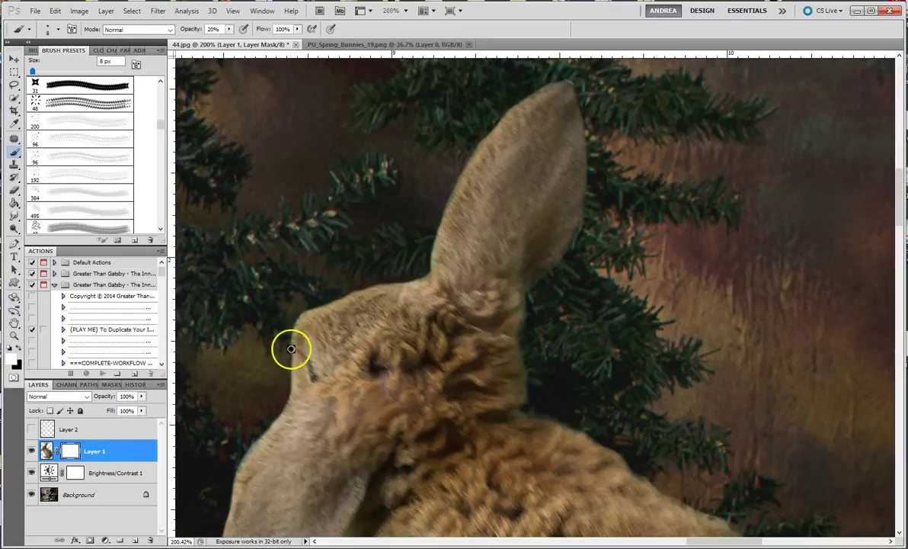
# With black foreground, paint Layer 1's mask to soften the bunny's head, cheek and neck edges
pyautogui.press('x')
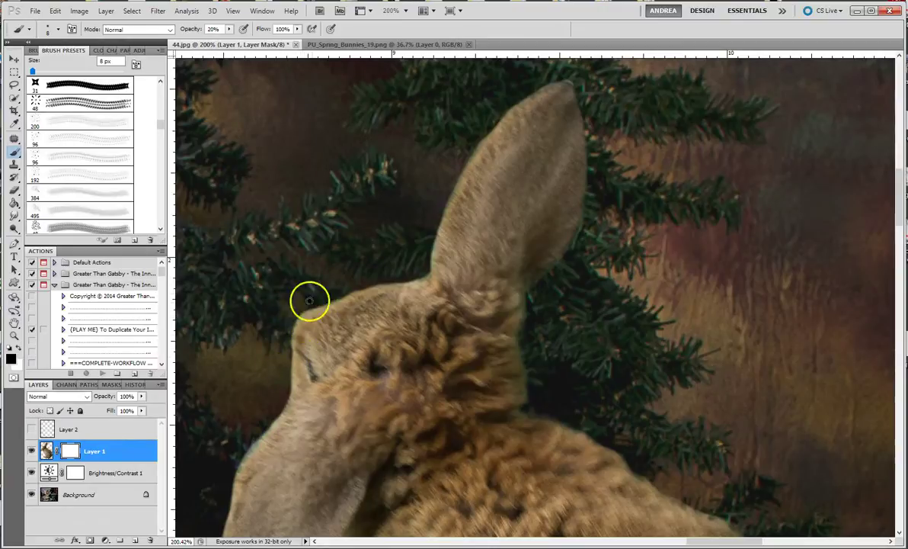
pyautogui.moveTo(308, 301)
pyautogui.mouseDown()
pyautogui.moveTo(285, 333)
pyautogui.moveTo(293, 320)
pyautogui.moveTo(284, 385)
pyautogui.moveTo(300, 312)
pyautogui.moveTo(293, 317)
pyautogui.moveTo(338, 294)
pyautogui.moveTo(262, 427)
pyautogui.mouseUp()
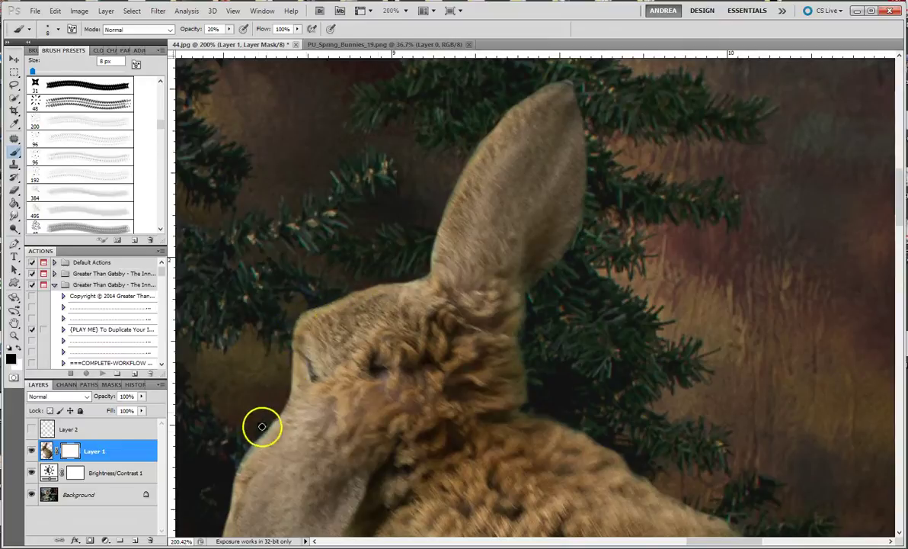
pyautogui.moveTo(460, 245)
pyautogui.mouseDown()
pyautogui.moveTo(577, 367)
pyautogui.moveTo(575, 314)
pyautogui.moveTo(524, 296)
pyautogui.moveTo(518, 332)
pyautogui.moveTo(529, 369)
pyautogui.moveTo(552, 308)
pyautogui.mouseUp()
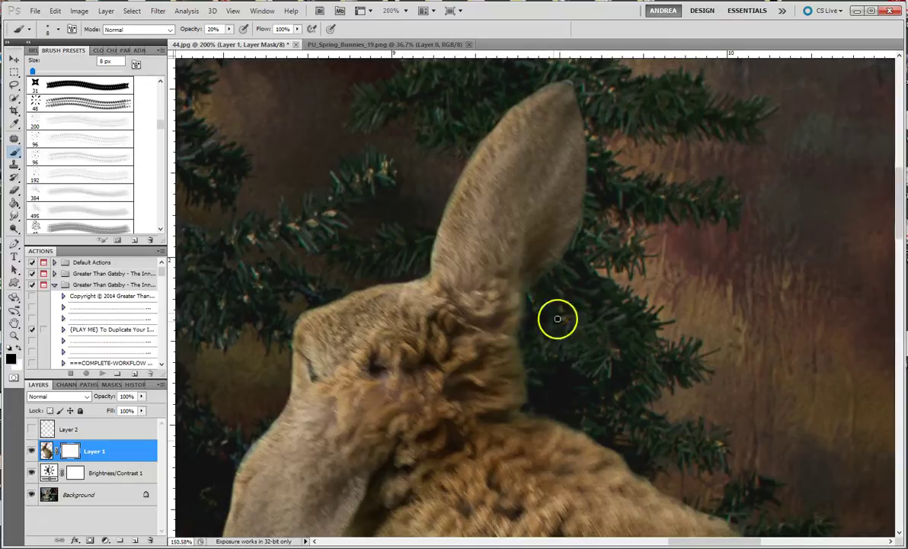
pyautogui.scroll(-5, 558, 319)
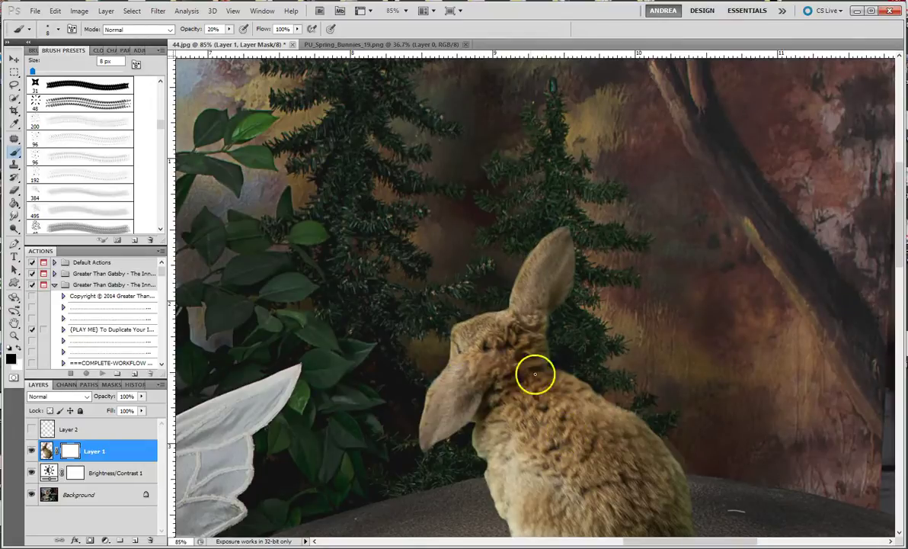
pyautogui.scroll(3, 592, 330)
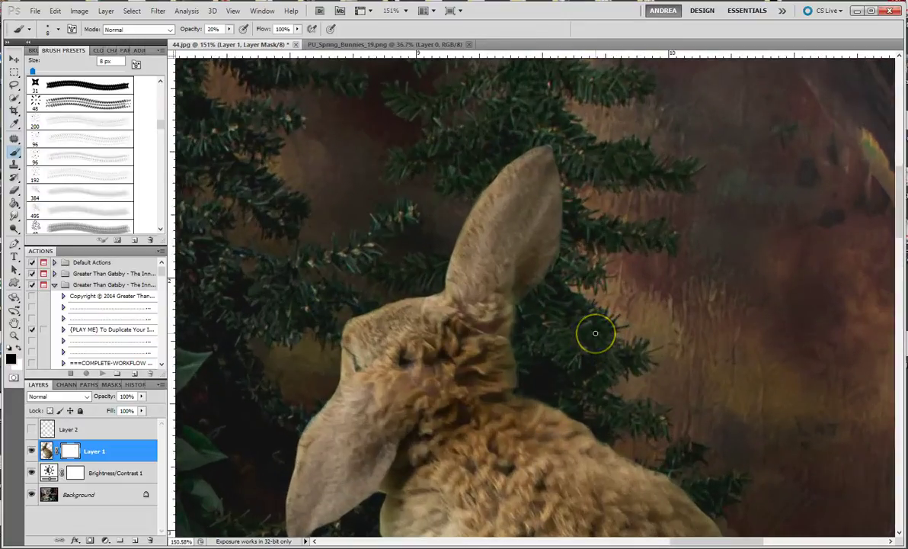
pyautogui.scroll(-2, 595, 333)
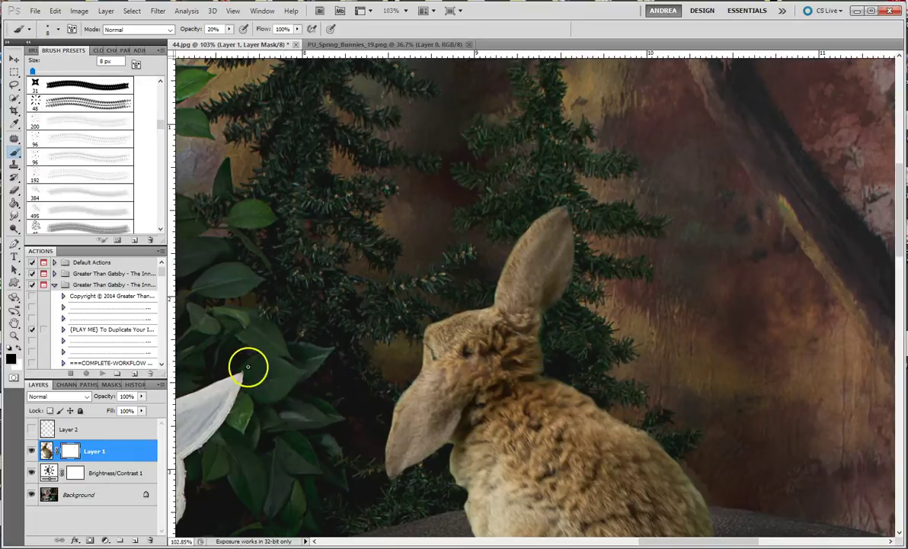
pyautogui.scroll(-3, 247, 366)
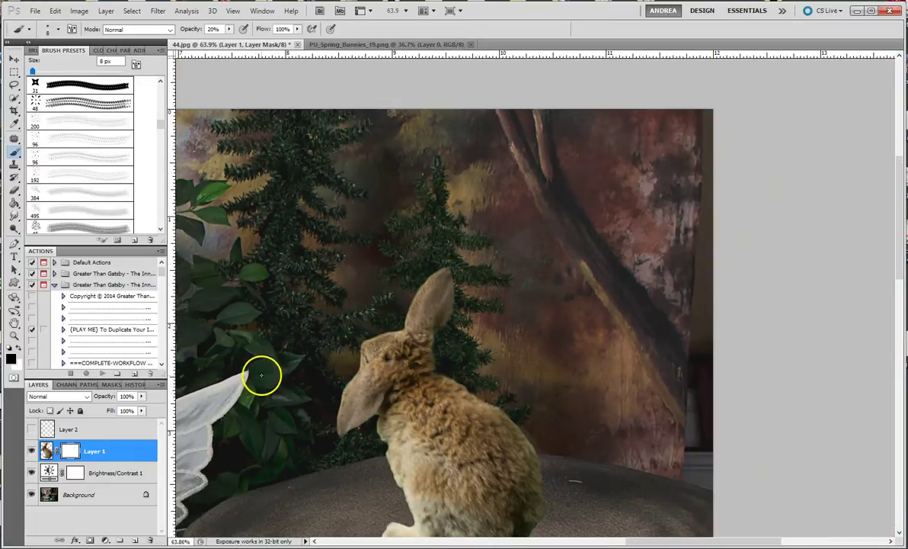
pyautogui.moveTo(261, 375)
pyautogui.mouseDown()
pyautogui.moveTo(250, 390)
pyautogui.moveTo(629, 305)
pyautogui.mouseUp()
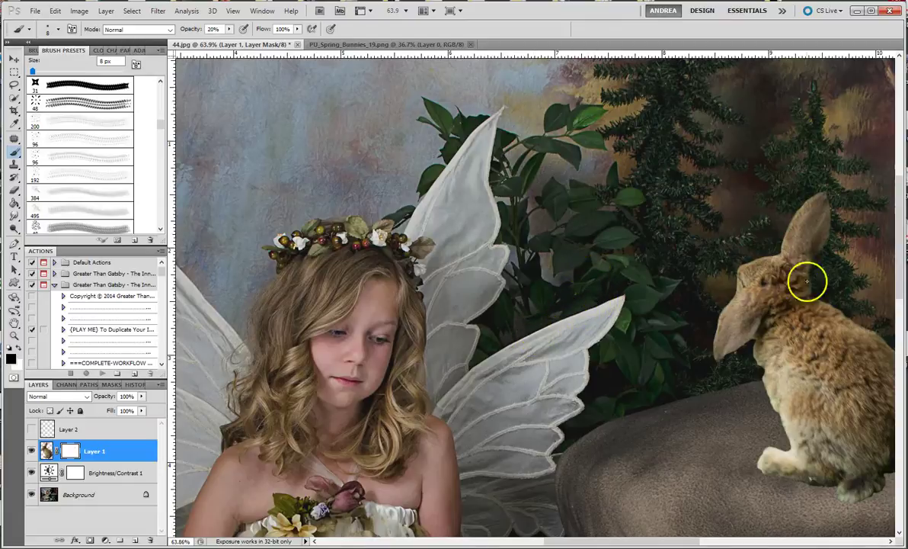
pyautogui.scroll(5, 821, 320)
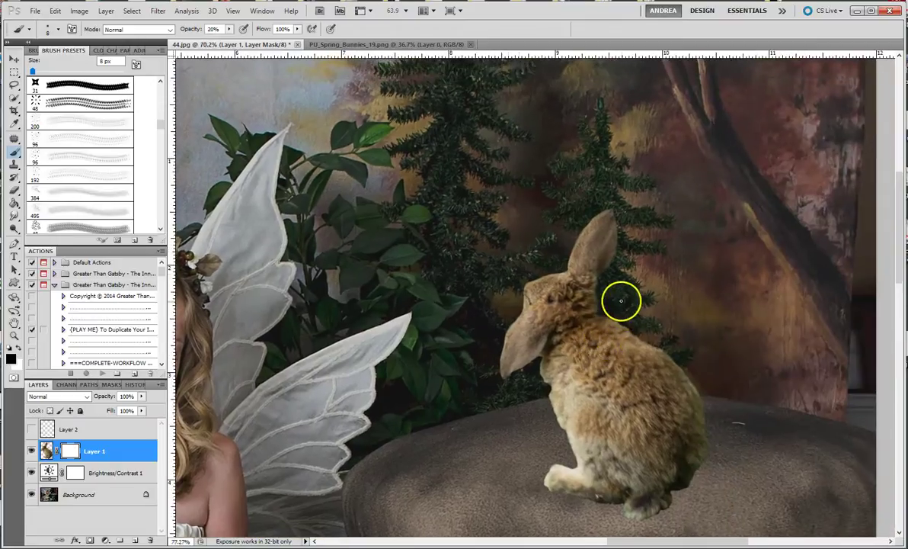
pyautogui.scroll(2, 613, 290)
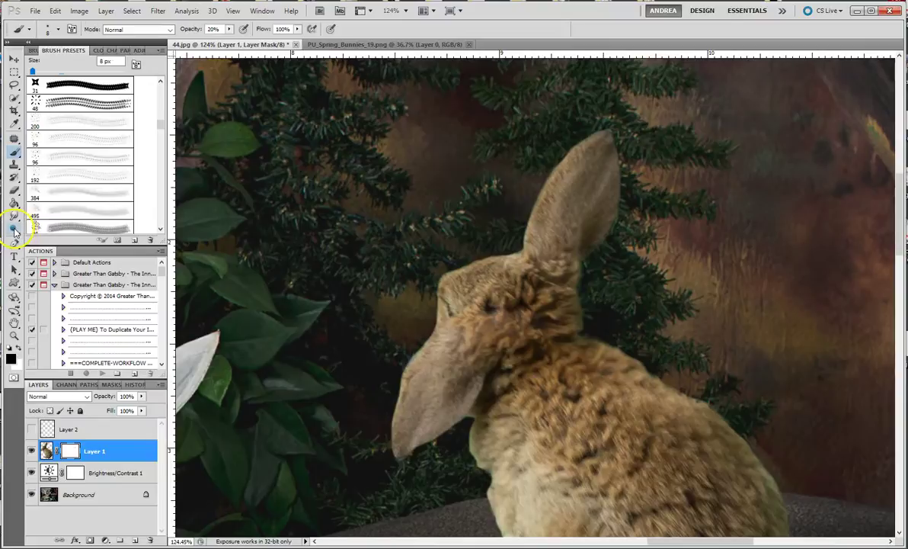
# Blur the bunny's ear and neck outline with an 8 px Blur Tool brush
pyautogui.click(14, 230)
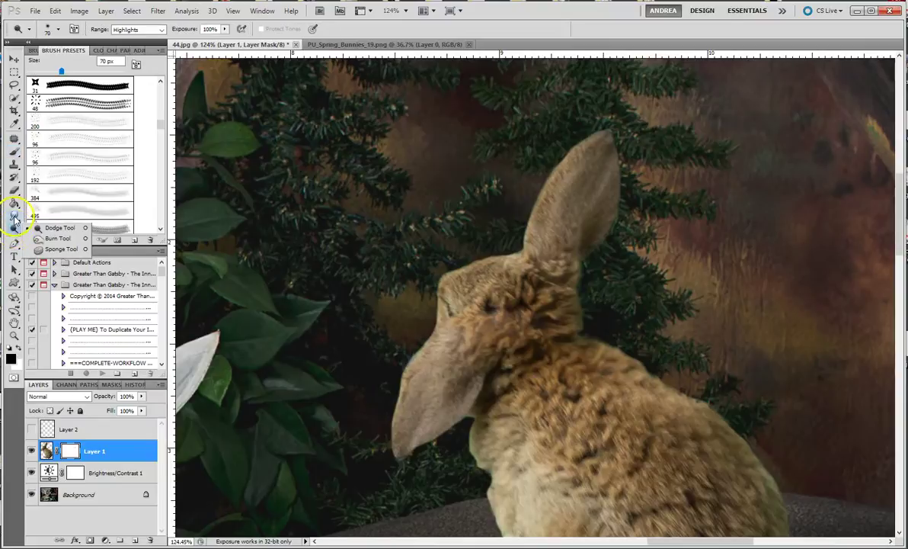
pyautogui.click(15, 218)
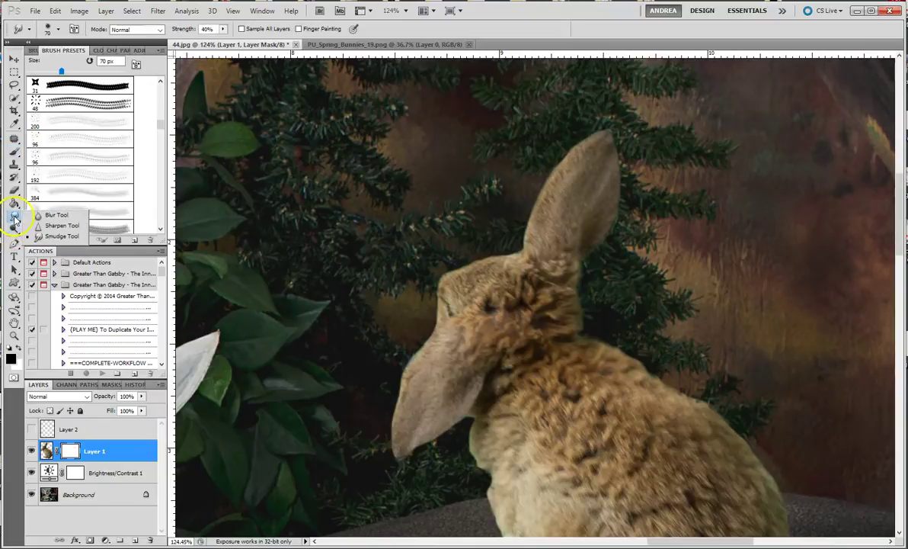
pyautogui.click(55, 216)
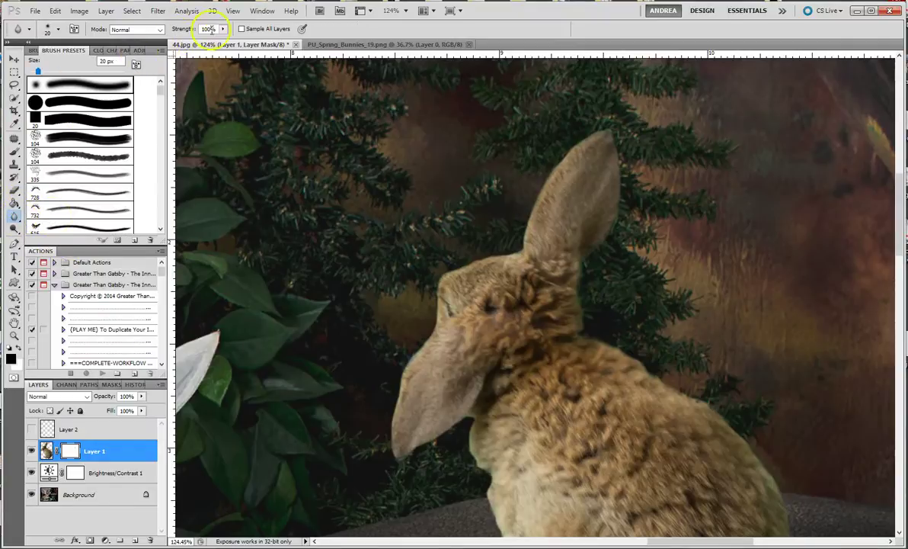
pyautogui.scroll(5, 638, 185)
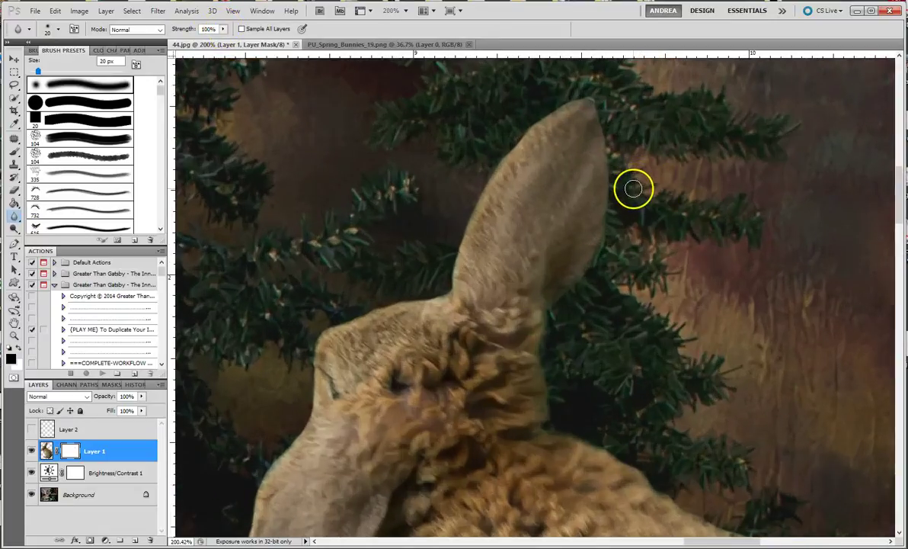
pyautogui.press('[')
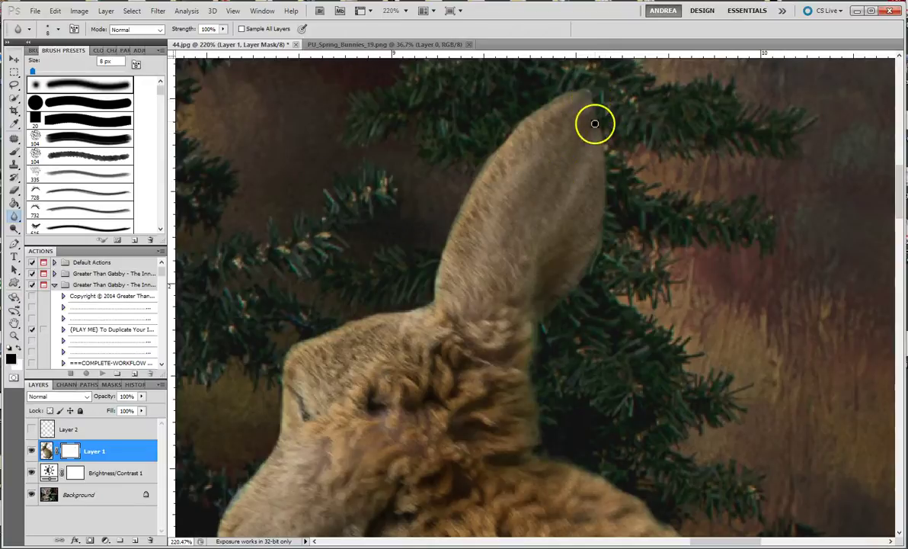
pyautogui.moveTo(595, 115)
pyautogui.mouseDown()
pyautogui.moveTo(609, 164)
pyautogui.moveTo(608, 175)
pyautogui.moveTo(608, 151)
pyautogui.moveTo(602, 247)
pyautogui.moveTo(603, 235)
pyautogui.moveTo(534, 330)
pyautogui.moveTo(537, 419)
pyautogui.mouseUp()
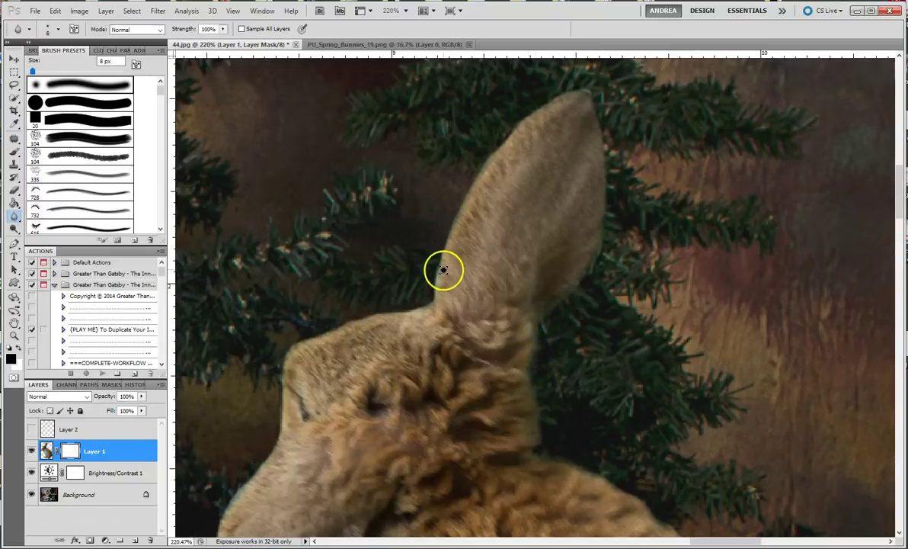
pyautogui.moveTo(441, 265)
pyautogui.mouseDown()
pyautogui.moveTo(436, 288)
pyautogui.moveTo(442, 248)
pyautogui.moveTo(440, 263)
pyautogui.moveTo(490, 155)
pyautogui.moveTo(526, 111)
pyautogui.moveTo(578, 88)
pyautogui.moveTo(553, 99)
pyautogui.moveTo(486, 187)
pyautogui.moveTo(449, 287)
pyautogui.moveTo(434, 299)
pyautogui.moveTo(436, 284)
pyautogui.moveTo(431, 303)
pyautogui.moveTo(342, 322)
pyautogui.moveTo(292, 346)
pyautogui.moveTo(281, 439)
pyautogui.moveTo(263, 466)
pyautogui.mouseUp()
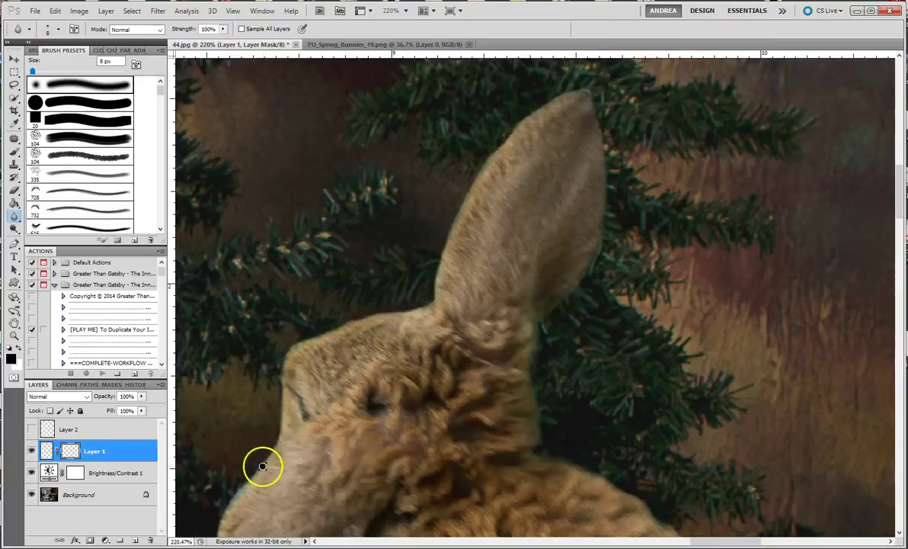
# Blur the bunny's snout edge and blend its front paw into the mushroom
pyautogui.moveTo(350, 420); pyautogui.dragTo(442, 283)
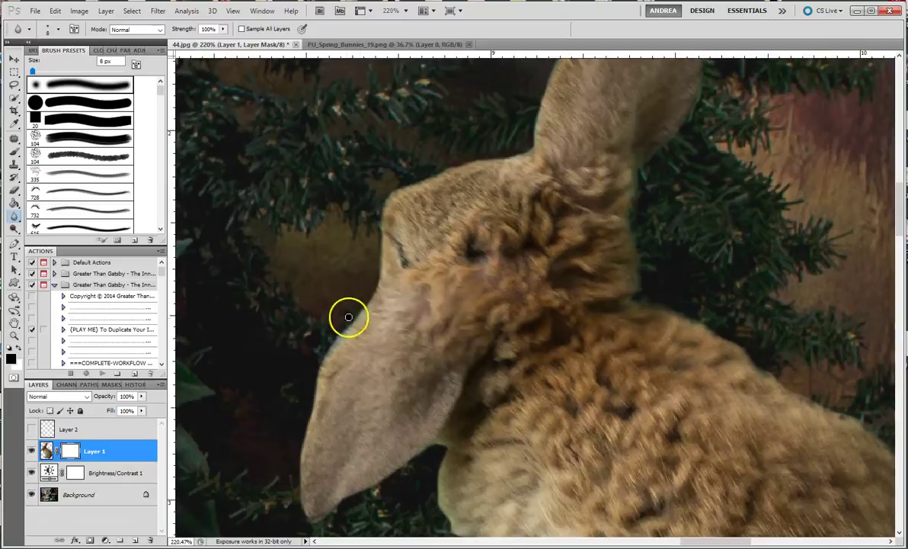
pyautogui.moveTo(348, 316)
pyautogui.mouseDown()
pyautogui.moveTo(361, 316)
pyautogui.moveTo(323, 372)
pyautogui.moveTo(301, 445)
pyautogui.moveTo(305, 514)
pyautogui.moveTo(446, 443)
pyautogui.moveTo(442, 512)
pyautogui.moveTo(472, 464)
pyautogui.moveTo(458, 345)
pyautogui.moveTo(491, 409)
pyautogui.moveTo(494, 469)
pyautogui.moveTo(507, 337)
pyautogui.moveTo(482, 307)
pyautogui.mouseUp()
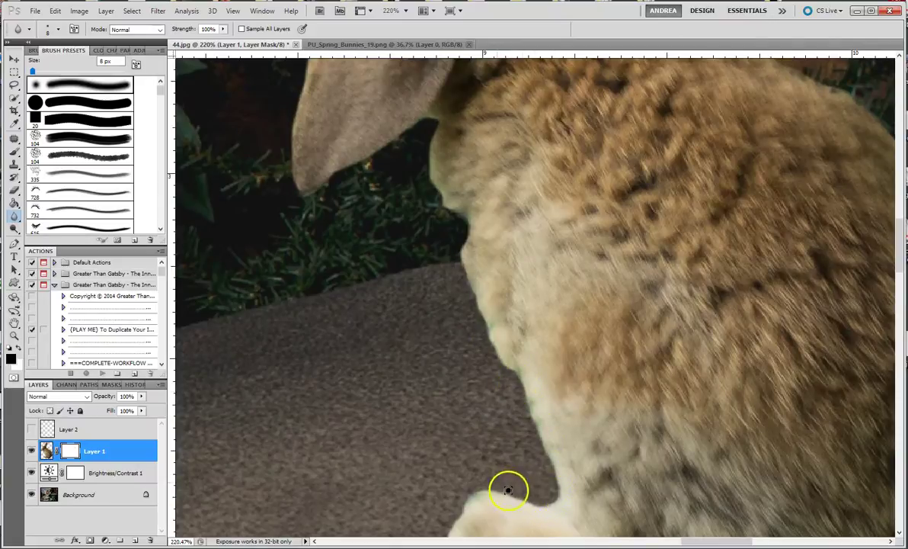
pyautogui.moveTo(470, 493); pyautogui.dragTo(509, 379)
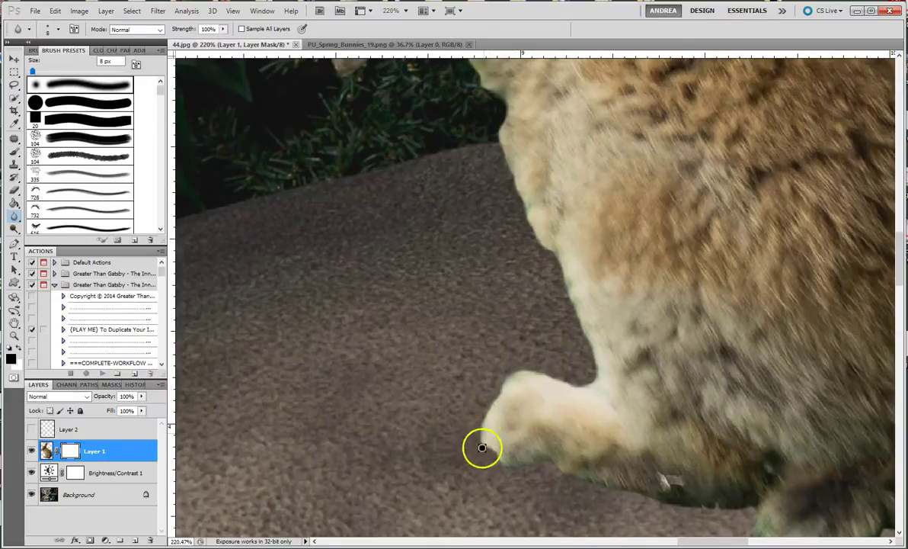
pyautogui.moveTo(504, 461)
pyautogui.mouseDown()
pyautogui.moveTo(540, 461)
pyautogui.moveTo(585, 479)
pyautogui.moveTo(621, 472)
pyautogui.moveTo(590, 401)
pyautogui.moveTo(612, 398)
pyautogui.moveTo(607, 434)
pyautogui.moveTo(617, 442)
pyautogui.moveTo(677, 443)
pyautogui.moveTo(754, 412)
pyautogui.moveTo(770, 387)
pyautogui.moveTo(770, 353)
pyautogui.moveTo(730, 350)
pyautogui.moveTo(809, 344)
pyautogui.mouseUp()
# Blur the bunny's right edge and back outline against the wall
pyautogui.press('space')
pyautogui.moveTo(821, 299)
pyautogui.mouseDown()
pyautogui.moveTo(645, 292)
pyautogui.moveTo(610, 300)
pyautogui.mouseUp()
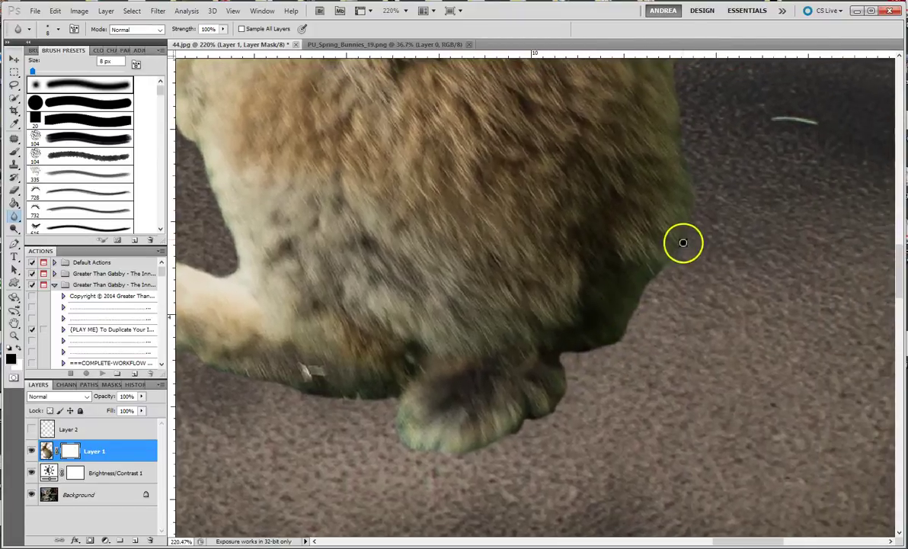
pyautogui.moveTo(684, 243)
pyautogui.mouseDown()
pyautogui.moveTo(685, 223)
pyautogui.moveTo(633, 320)
pyautogui.moveTo(599, 344)
pyautogui.moveTo(624, 338)
pyautogui.mouseUp()
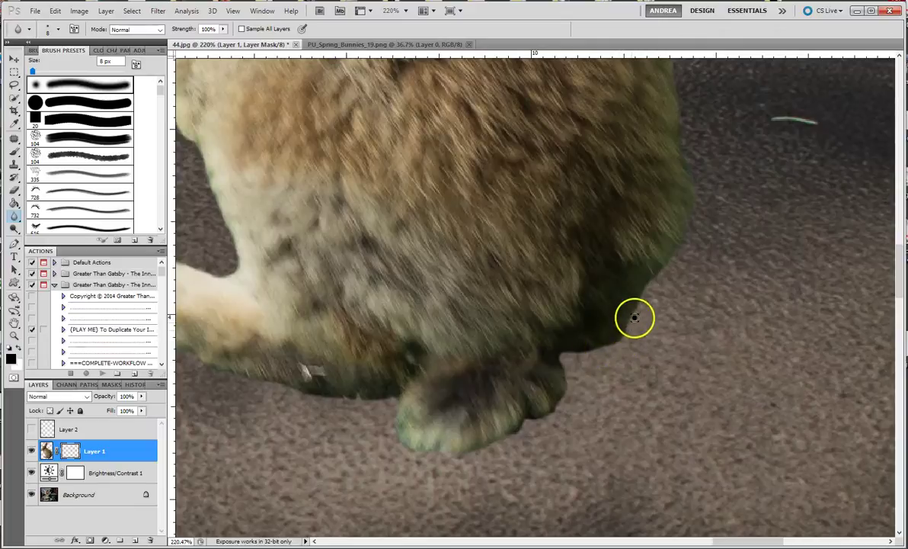
pyautogui.scroll(3, 614, 245)
pyautogui.hscroll(2, 624, 239)
pyautogui.moveTo(619, 271)
pyautogui.mouseDown()
pyautogui.moveTo(631, 308)
pyautogui.moveTo(611, 355)
pyautogui.mouseUp()
pyautogui.scroll(4, 610, 355)
pyautogui.hscroll(1, 602, 396)
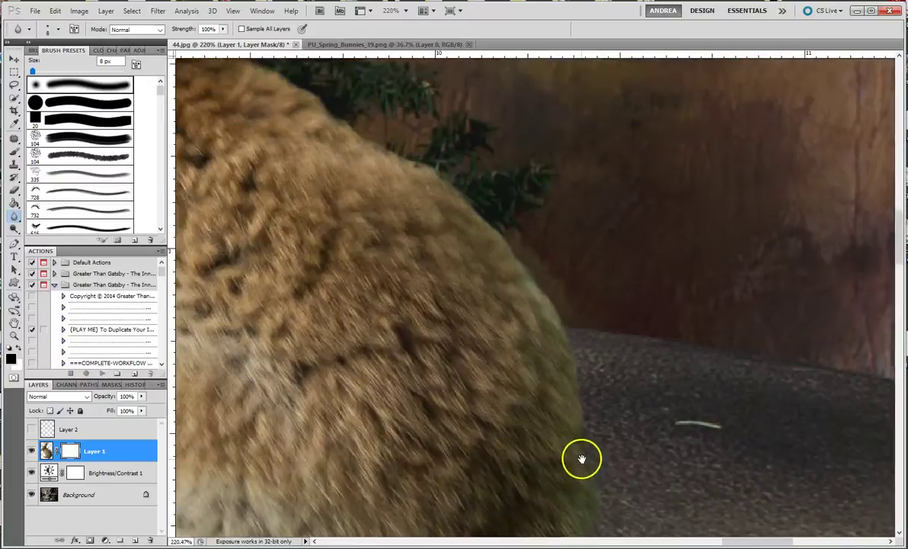
pyautogui.moveTo(552, 271)
pyautogui.mouseDown()
pyautogui.moveTo(582, 358)
pyautogui.moveTo(584, 441)
pyautogui.mouseUp()
# Soften the remaining fur along the right edge and the bunny's face, then zoom out
pyautogui.scroll(4, 576, 366)
pyautogui.hscroll(-3, 571, 343)
pyautogui.hscroll(-1, 568, 326)
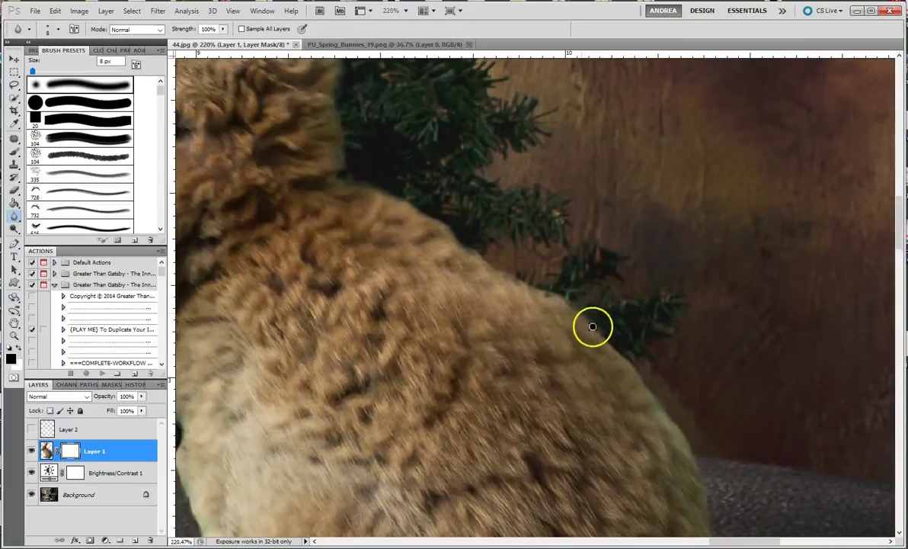
pyautogui.moveTo(592, 324); pyautogui.dragTo(691, 451)
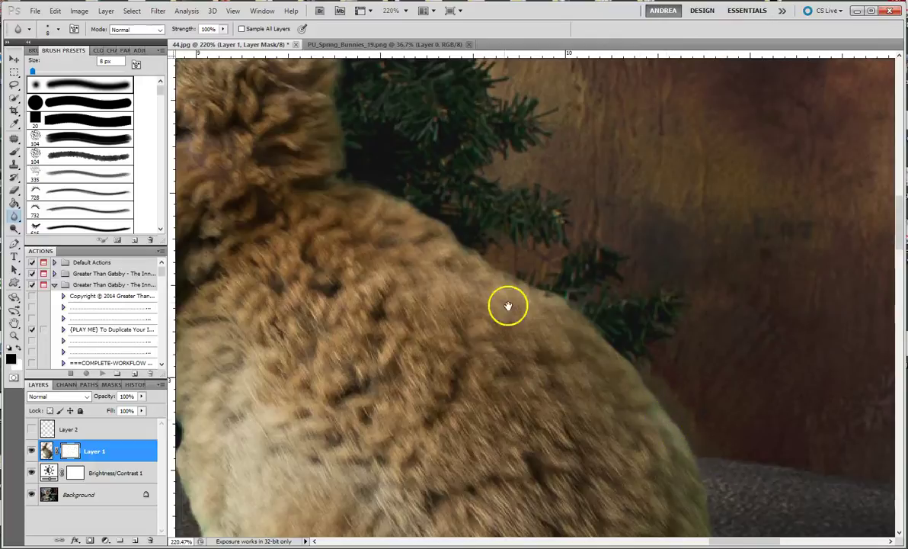
pyautogui.moveTo(507, 304); pyautogui.dragTo(754, 385)
pyautogui.moveTo(274, 309)
pyautogui.mouseDown()
pyautogui.moveTo(248, 378)
pyautogui.moveTo(255, 388)
pyautogui.mouseUp()
pyautogui.scroll(-6, 479, 432)
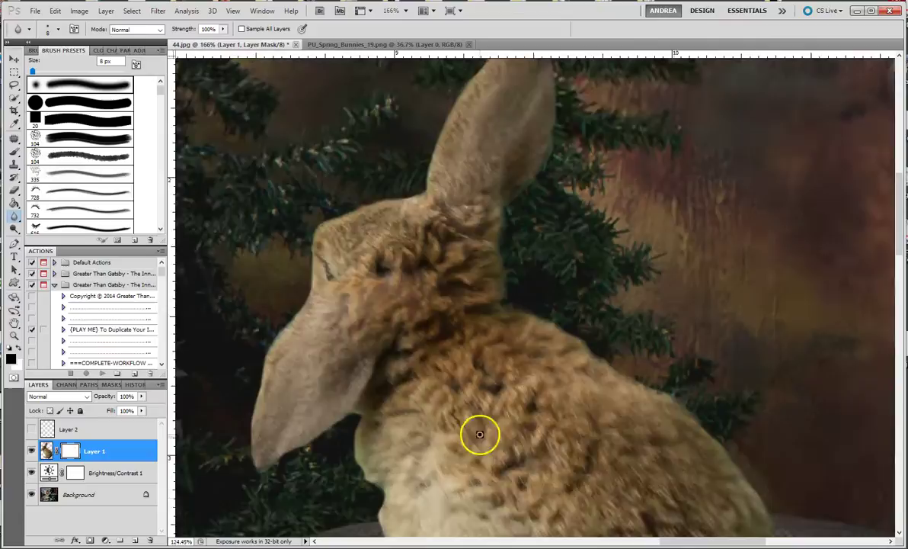
# With the Move tool, shift Layer 1's bunny slightly left on the mushroom cap
pyautogui.scroll(-1, 513, 454)
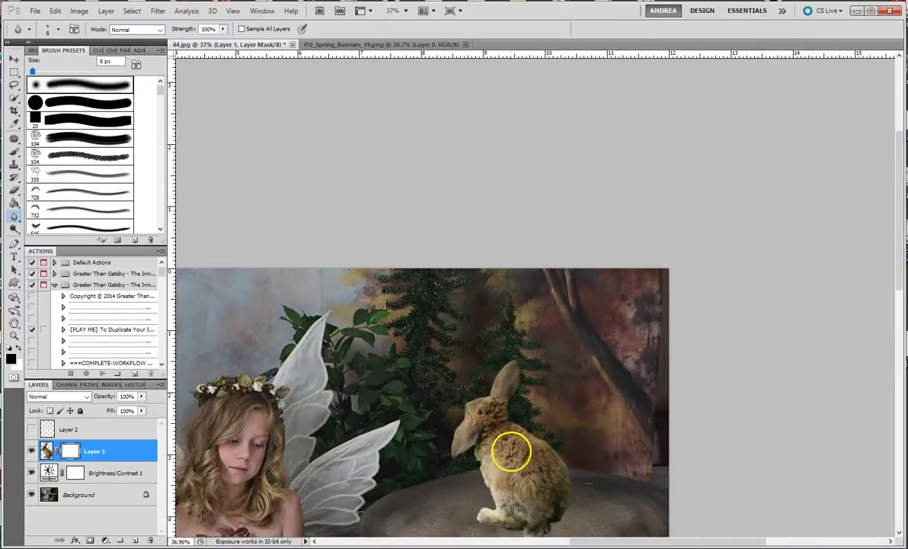
pyautogui.moveTo(459, 483); pyautogui.dragTo(630, 316)
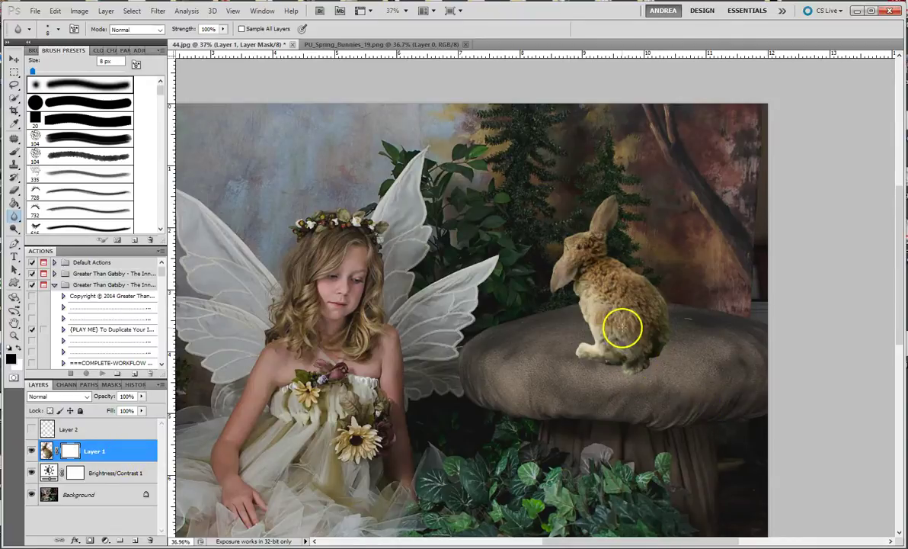
pyautogui.press('v')
pyautogui.moveTo(602, 346); pyautogui.dragTo(647, 371)
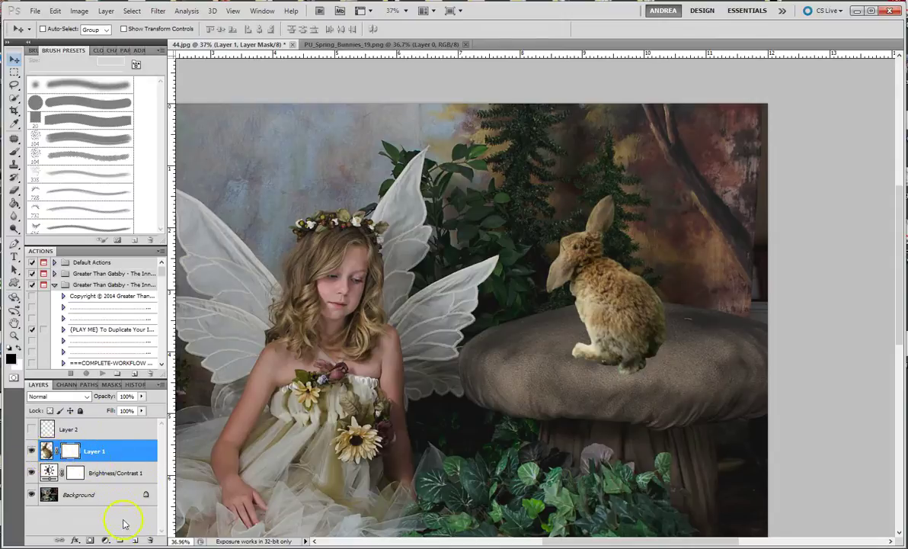
# Create Layer 3, move it below Layer 1, then add Layer 4 above it
pyautogui.click(134, 540)
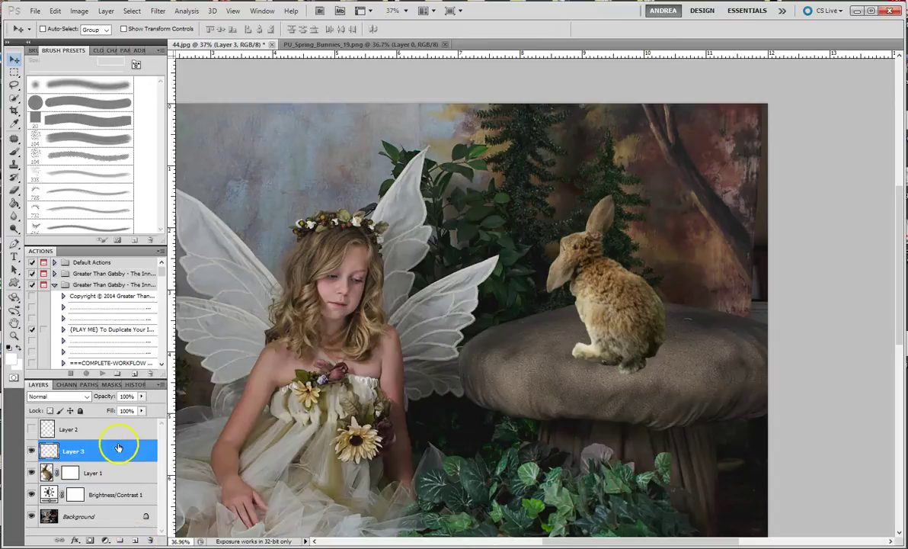
pyautogui.moveTo(118, 448); pyautogui.dragTo(118, 490)
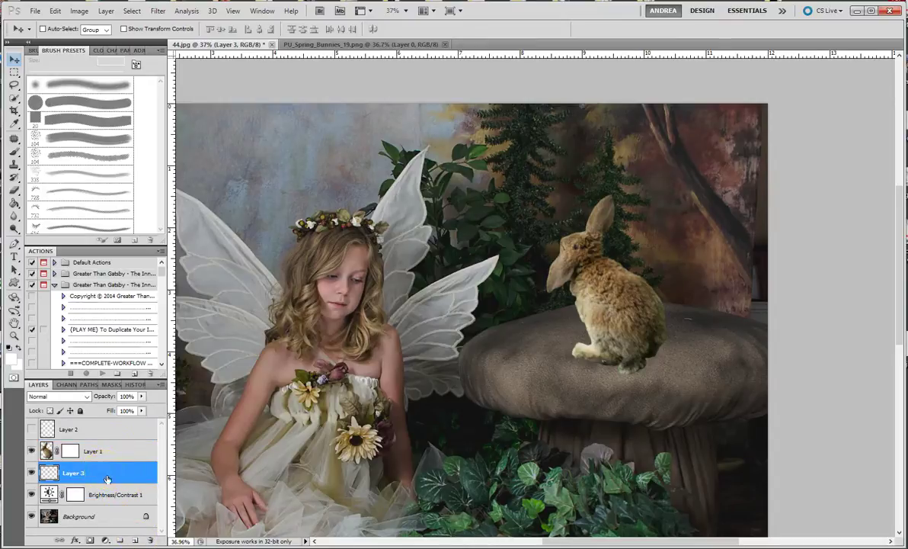
pyautogui.click(134, 540)
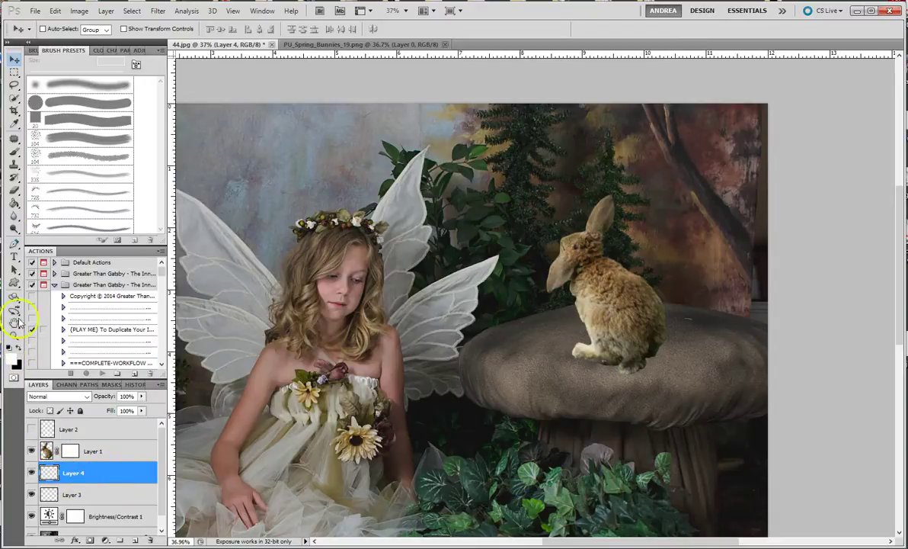
# Paint a soft white glow over the bunny and its head with a 500 px brush, then return it to 200 px
pyautogui.click(17, 152)
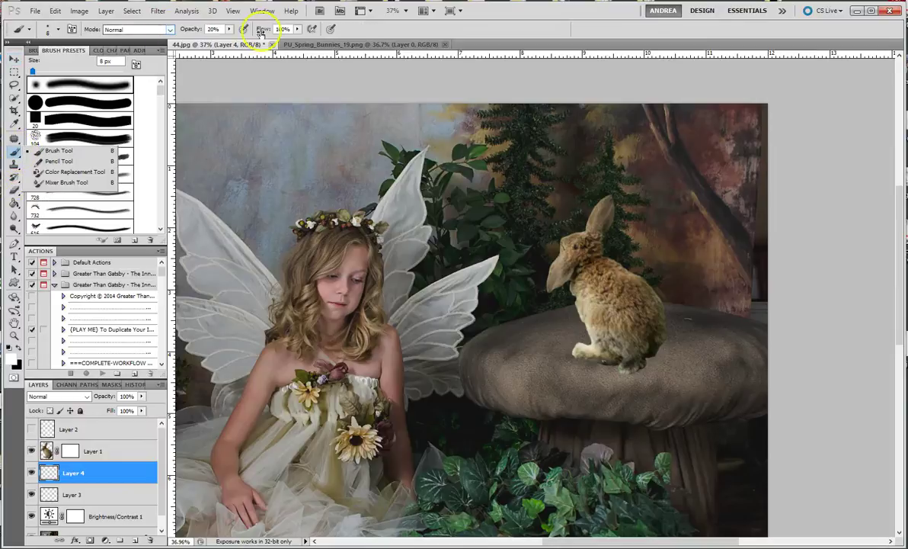
pyautogui.press(']')
pyautogui.press(']')
pyautogui.press(']')
pyautogui.press(']')
pyautogui.press(']')
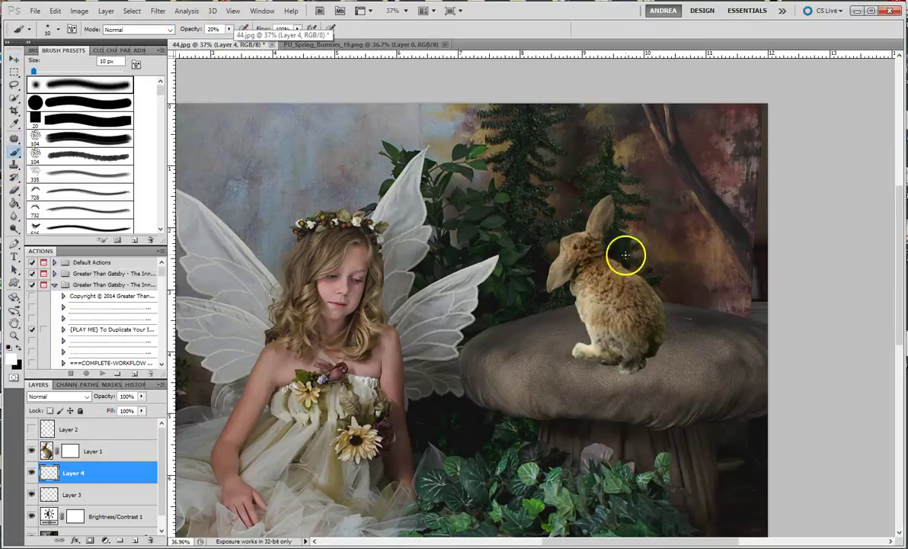
pyautogui.press(']')
pyautogui.press(']')
pyautogui.press(']')
pyautogui.press(']')
pyautogui.press(']')
pyautogui.press(']')
pyautogui.press(']')
pyautogui.press(']')
pyautogui.press(']')
pyautogui.press(']')
pyautogui.press(']')
pyautogui.press(']')
pyautogui.press(']')
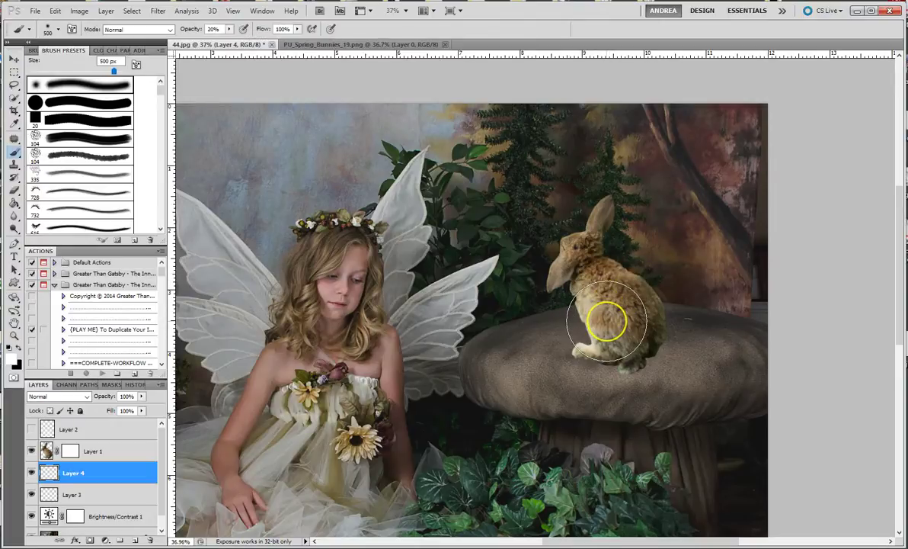
pyautogui.moveTo(606, 320)
pyautogui.mouseDown()
pyautogui.moveTo(601, 280)
pyautogui.moveTo(599, 341)
pyautogui.moveTo(611, 319)
pyautogui.mouseUp()
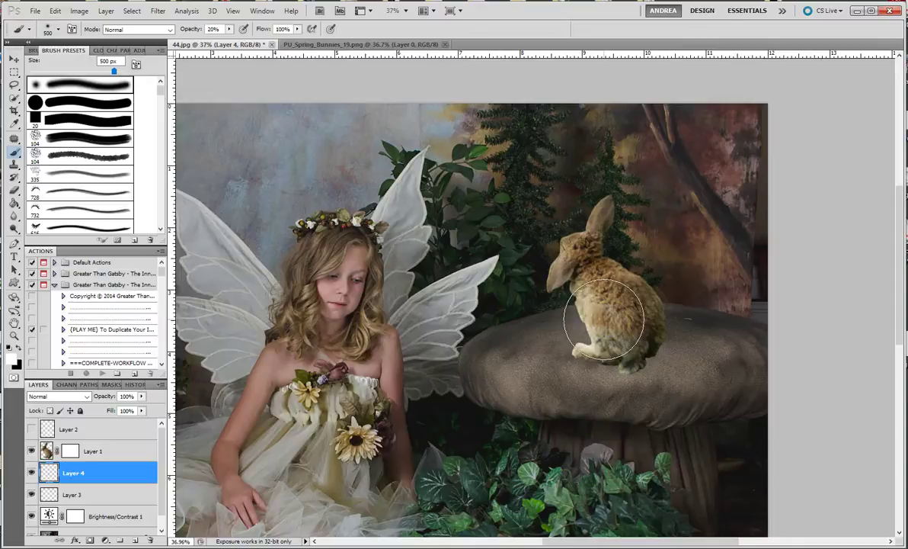
pyautogui.moveTo(604, 320)
pyautogui.mouseDown()
pyautogui.moveTo(582, 294)
pyautogui.moveTo(577, 258)
pyautogui.moveTo(596, 228)
pyautogui.moveTo(641, 331)
pyautogui.moveTo(629, 338)
pyautogui.moveTo(715, 352)
pyautogui.moveTo(634, 245)
pyautogui.moveTo(607, 228)
pyautogui.moveTo(601, 236)
pyautogui.moveTo(604, 205)
pyautogui.moveTo(575, 246)
pyautogui.moveTo(564, 290)
pyautogui.moveTo(629, 312)
pyautogui.moveTo(582, 251)
pyautogui.moveTo(646, 353)
pyautogui.moveTo(622, 377)
pyautogui.moveTo(588, 355)
pyautogui.moveTo(622, 356)
pyautogui.moveTo(582, 355)
pyautogui.moveTo(576, 249)
pyautogui.moveTo(545, 278)
pyautogui.mouseUp()
pyautogui.press('[')
pyautogui.press('[')
pyautogui.press('[')
pyautogui.press('[')
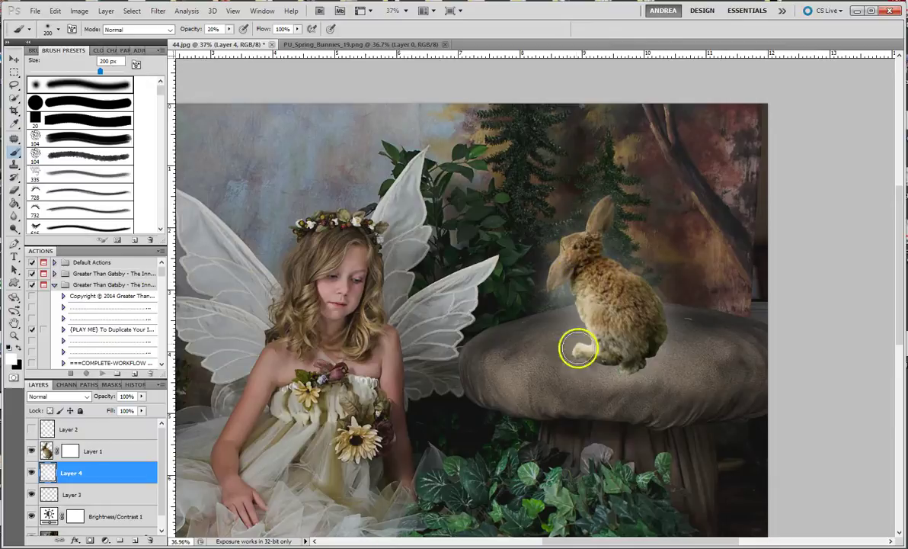
# Lower Layer 4's opacity to 38%, toggle it off and on to compare, then select Layer 3
pyautogui.click(141, 396)
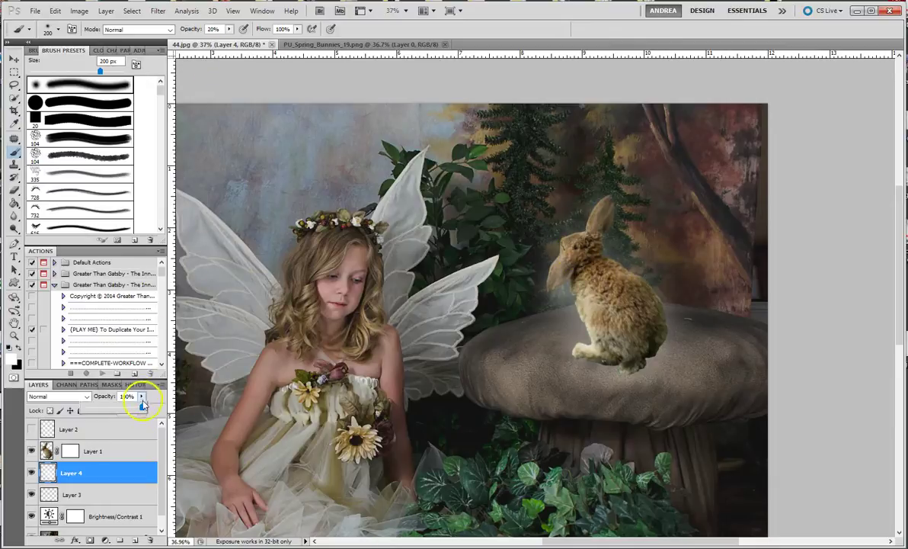
pyautogui.moveTo(102, 409); pyautogui.dragTo(108, 409)
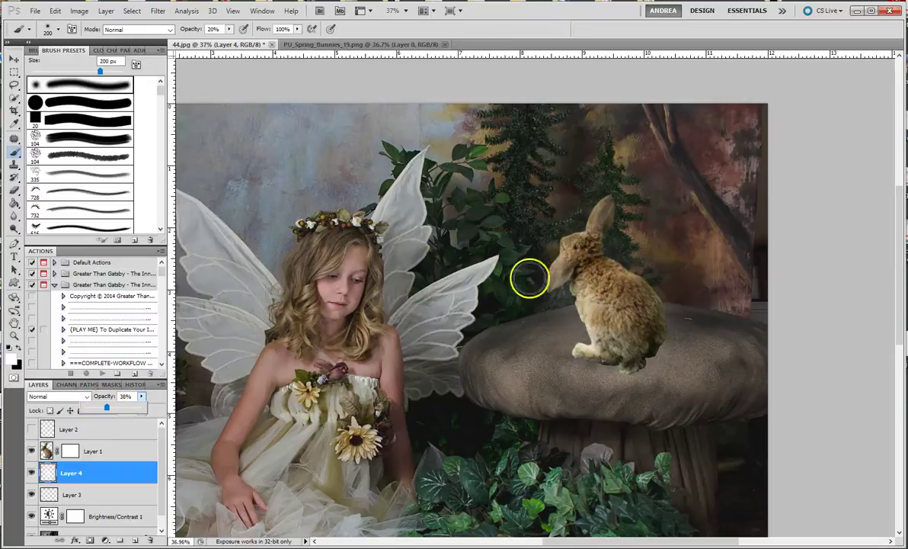
pyautogui.moveTo(531, 277)
pyautogui.mouseDown()
pyautogui.moveTo(570, 274)
pyautogui.moveTo(569, 304)
pyautogui.moveTo(578, 270)
pyautogui.moveTo(618, 288)
pyautogui.moveTo(650, 327)
pyautogui.moveTo(582, 333)
pyautogui.moveTo(533, 279)
pyautogui.moveTo(583, 328)
pyautogui.moveTo(569, 310)
pyautogui.moveTo(565, 228)
pyautogui.moveTo(616, 217)
pyautogui.moveTo(620, 263)
pyautogui.moveTo(669, 295)
pyautogui.moveTo(659, 346)
pyautogui.moveTo(590, 372)
pyautogui.moveTo(609, 355)
pyautogui.moveTo(539, 314)
pyautogui.moveTo(553, 308)
pyautogui.moveTo(573, 336)
pyautogui.moveTo(591, 197)
pyautogui.moveTo(609, 251)
pyautogui.moveTo(635, 318)
pyautogui.mouseUp()
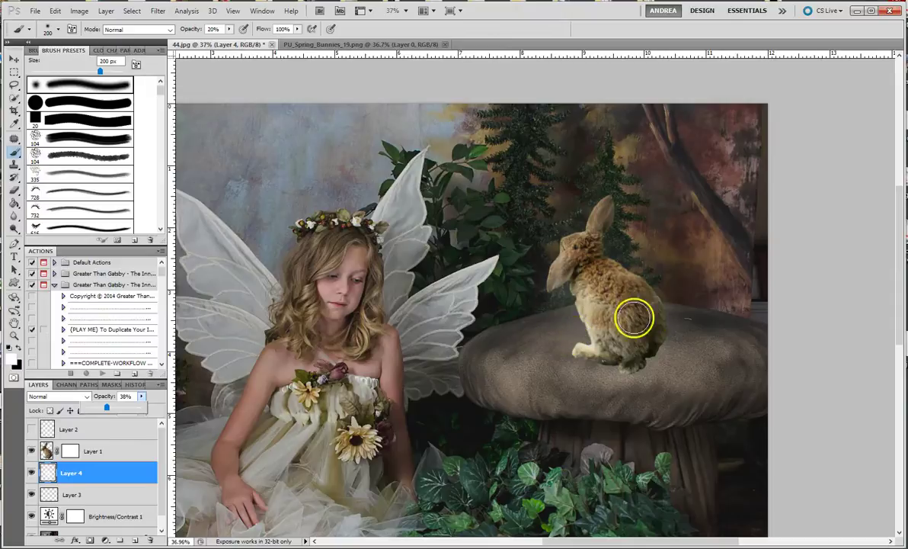
pyautogui.click(31, 472)
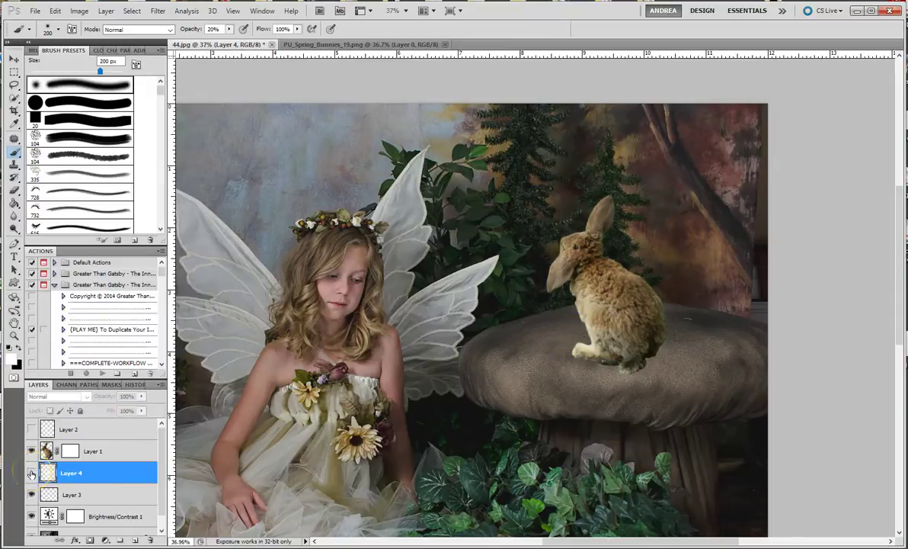
pyautogui.click(32, 472)
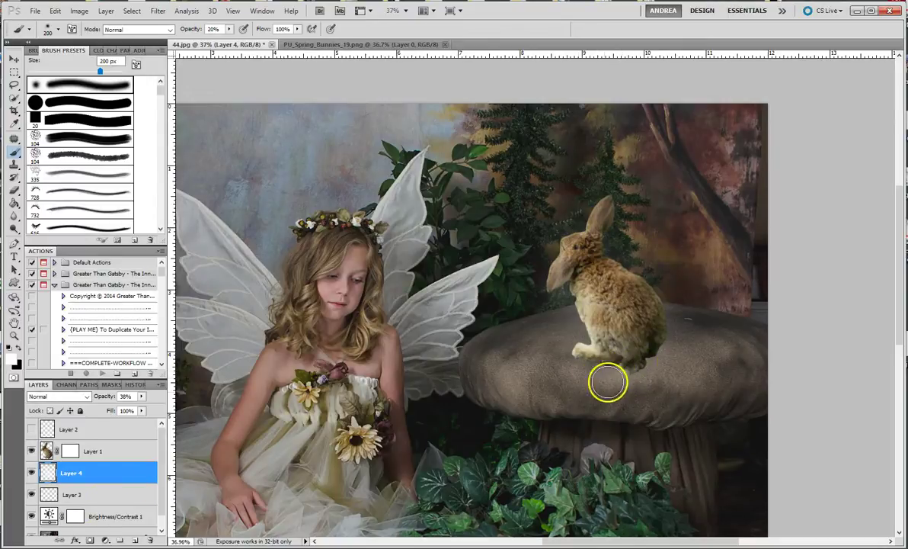
pyautogui.click(89, 496)
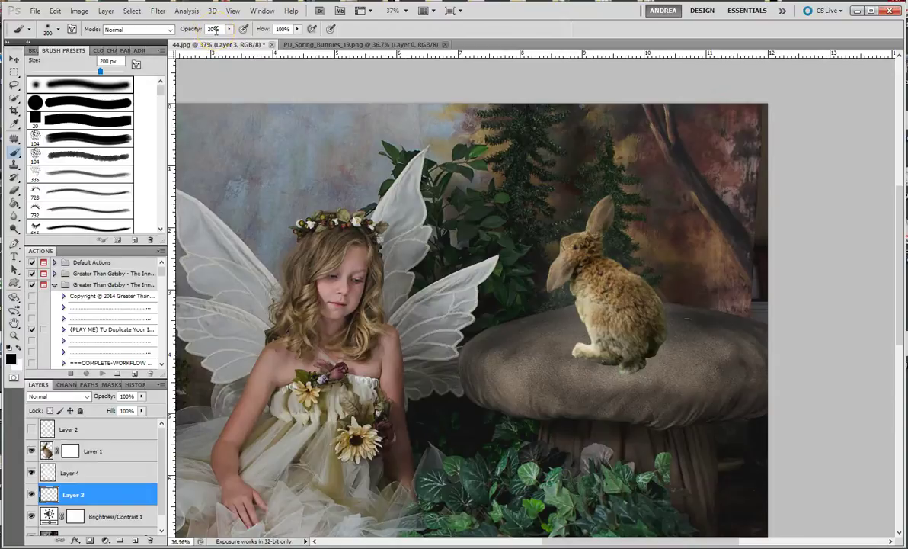
# Paint soft dark shading on the mushroom cap under the bunny's haunch, adjusting the brush between 90 and 150 px
pyautogui.click(297, 31)
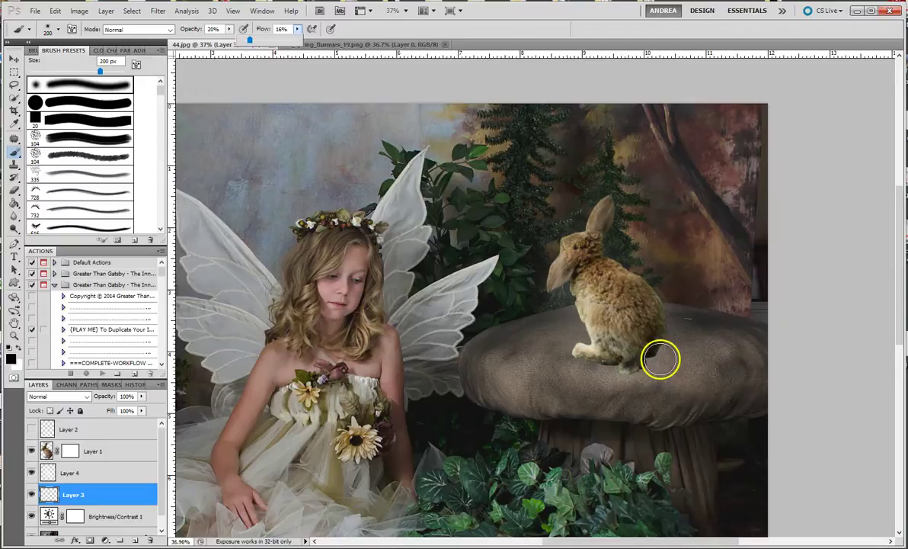
pyautogui.scroll(2, 689, 375)
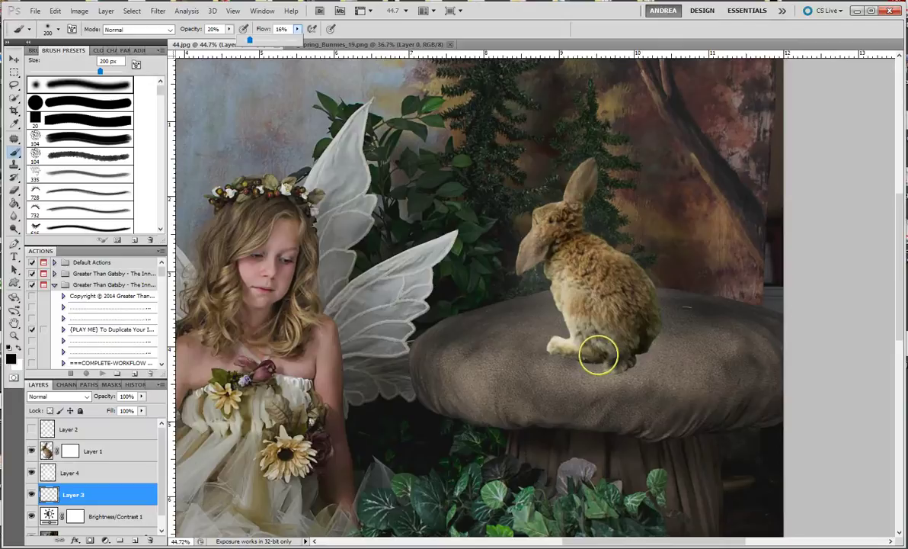
pyautogui.moveTo(595, 351)
pyautogui.mouseDown()
pyautogui.moveTo(731, 350)
pyautogui.moveTo(668, 356)
pyautogui.mouseUp()
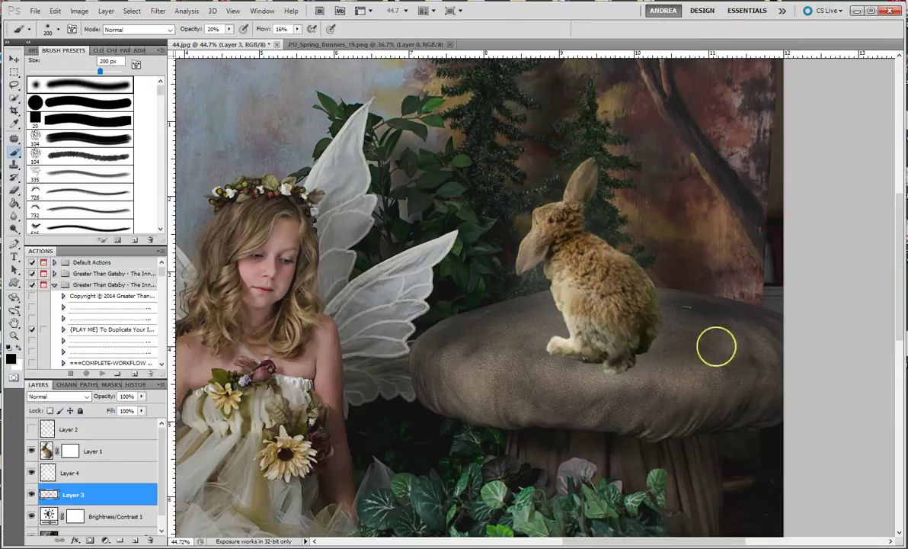
pyautogui.moveTo(673, 347); pyautogui.dragTo(639, 356)
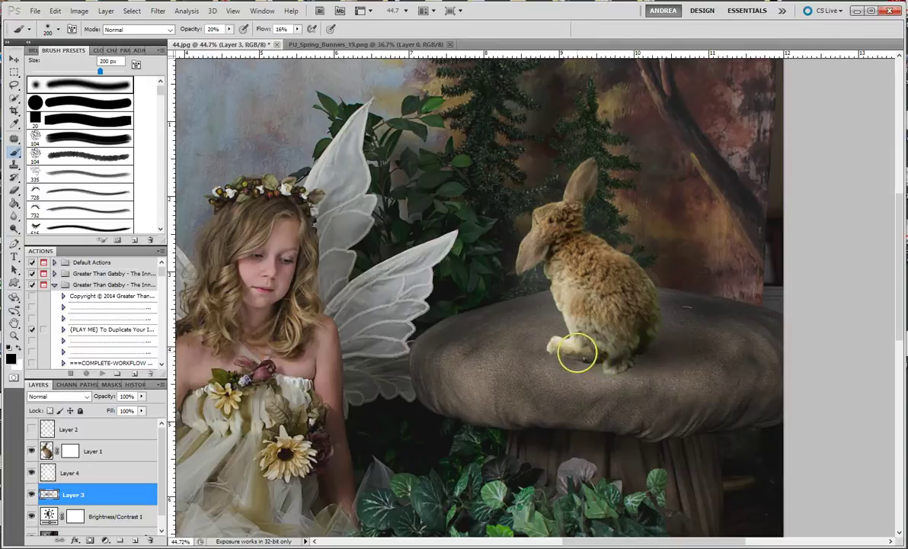
pyautogui.press('[')
pyautogui.press('[')
pyautogui.press('[')
pyautogui.press('[')
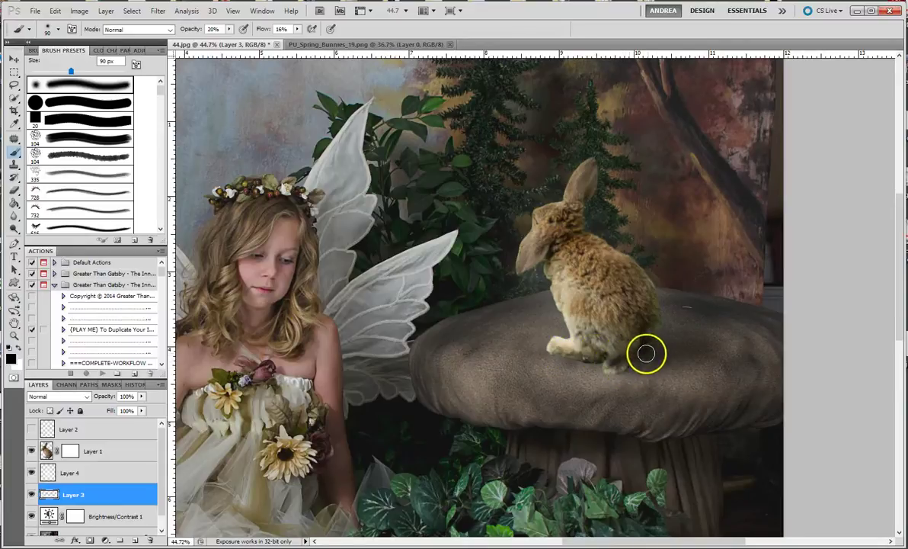
pyautogui.press(']')
pyautogui.press(']')
pyautogui.press(']')
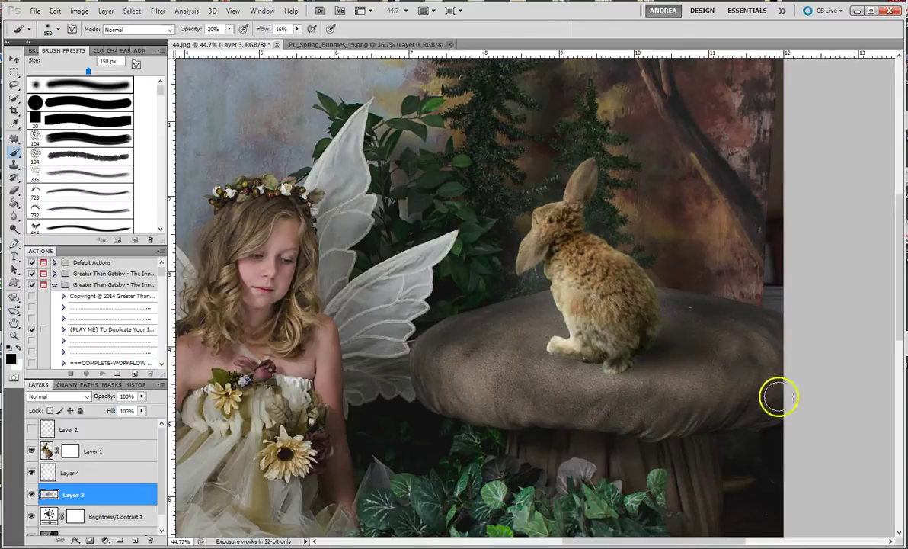
pyautogui.scroll(-2, 658, 442)
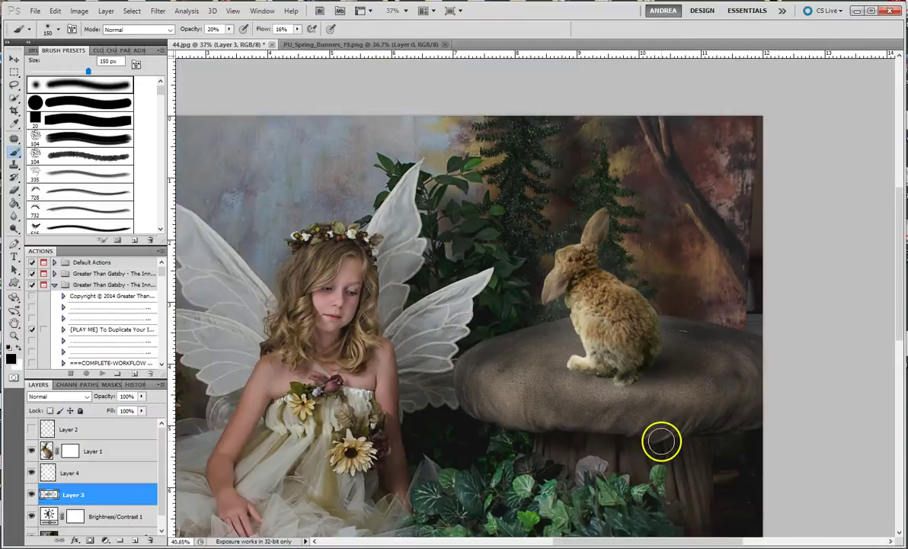
pyautogui.scroll(2, 661, 442)
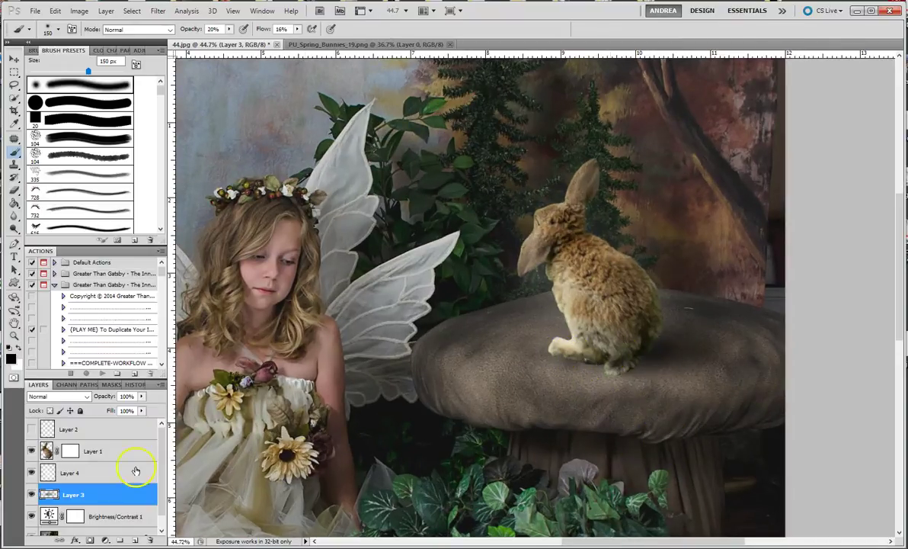
# Try Soft Light blending on Layer 3, hiding and showing it to compare
pyautogui.click(65, 397)
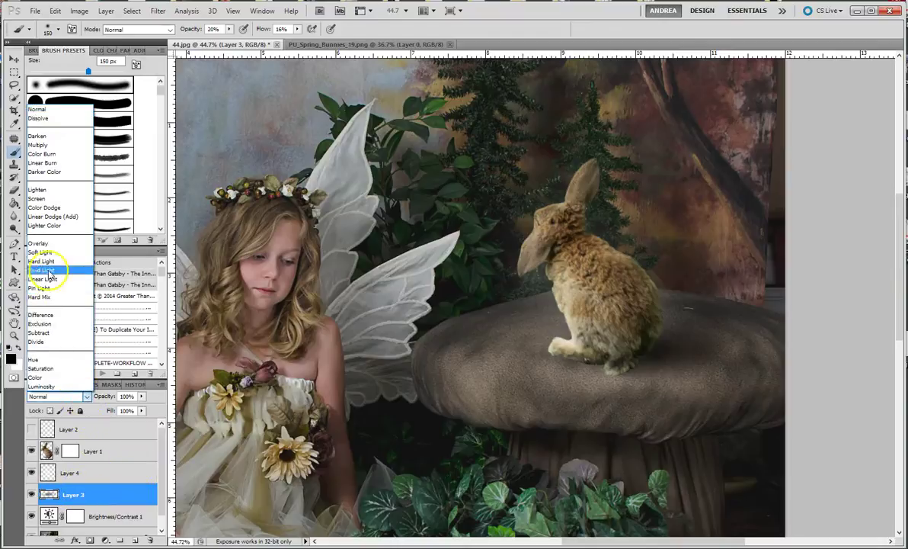
pyautogui.click(43, 254)
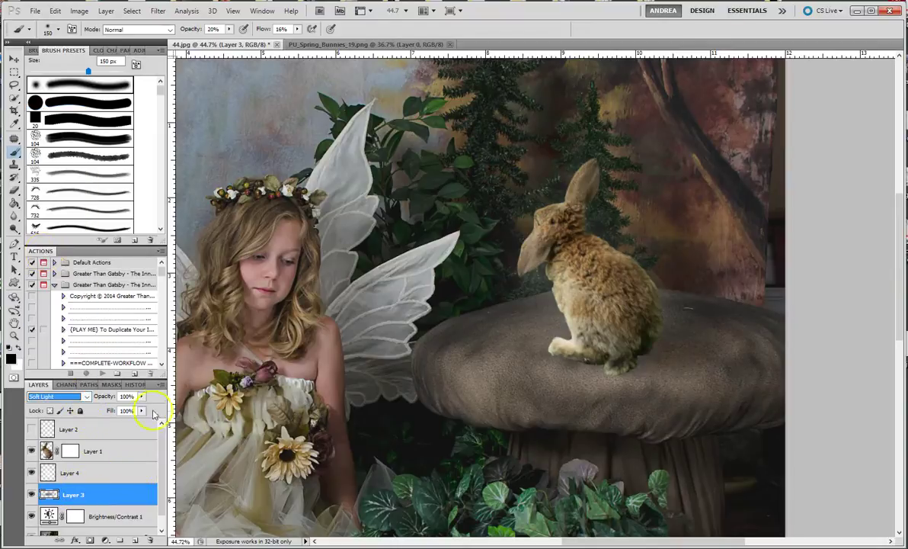
pyautogui.click(31, 494)
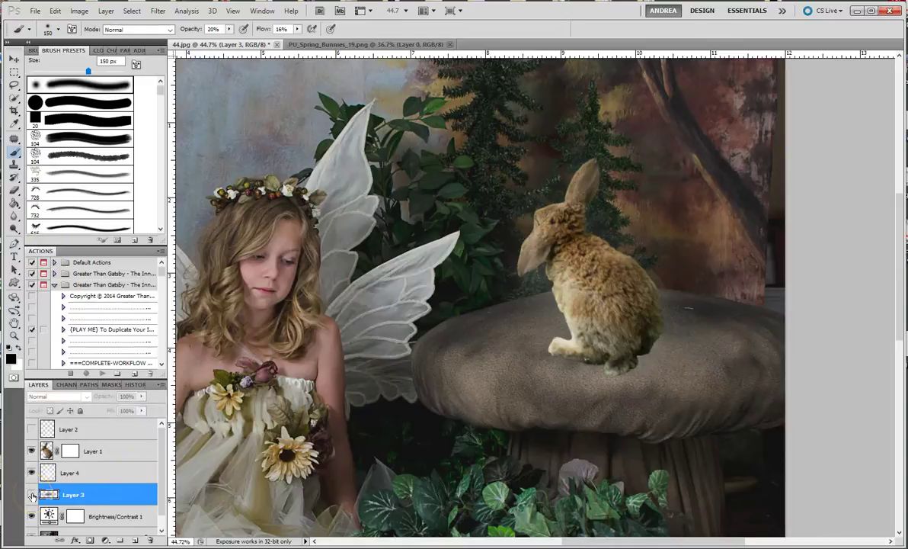
pyautogui.click(32, 494)
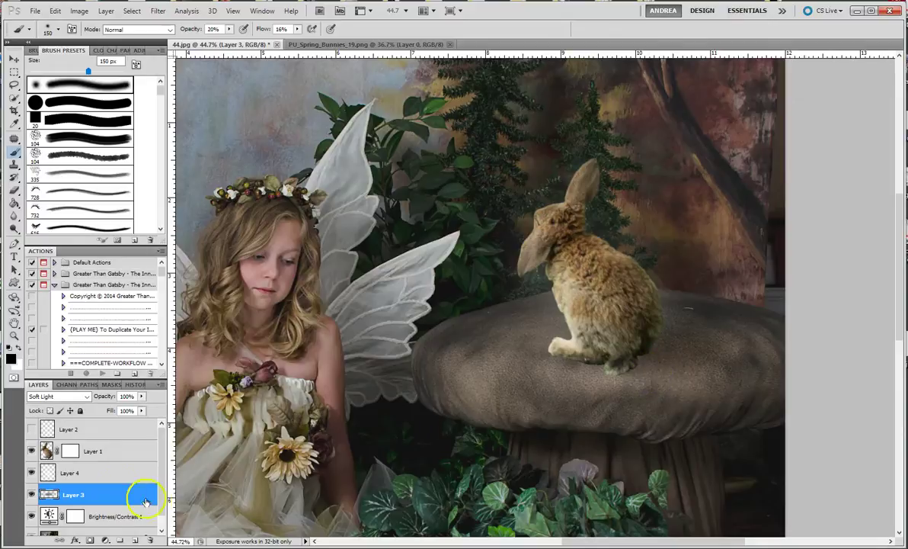
# Return Layer 3 to Normal blending and brush a faint shadow on the mushroom top beneath the bunny
pyautogui.click(87, 397)
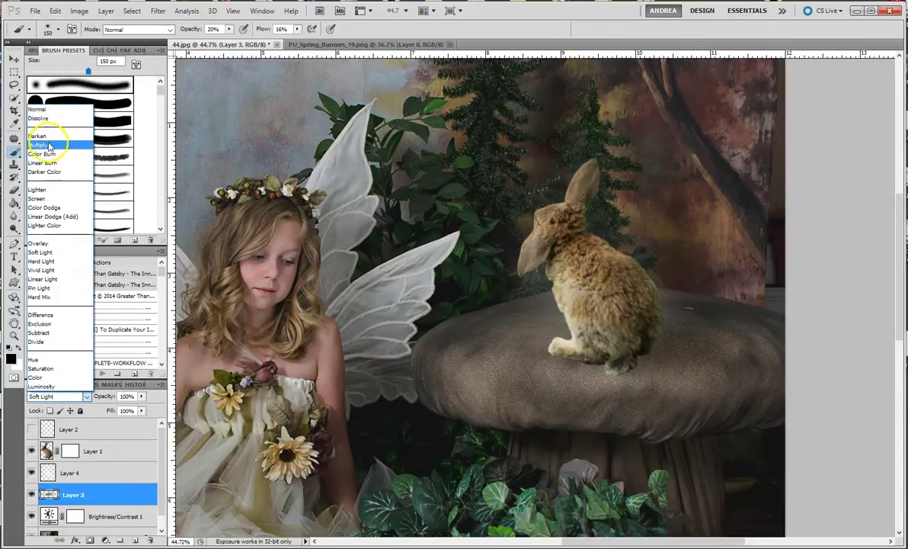
pyautogui.click(42, 93)
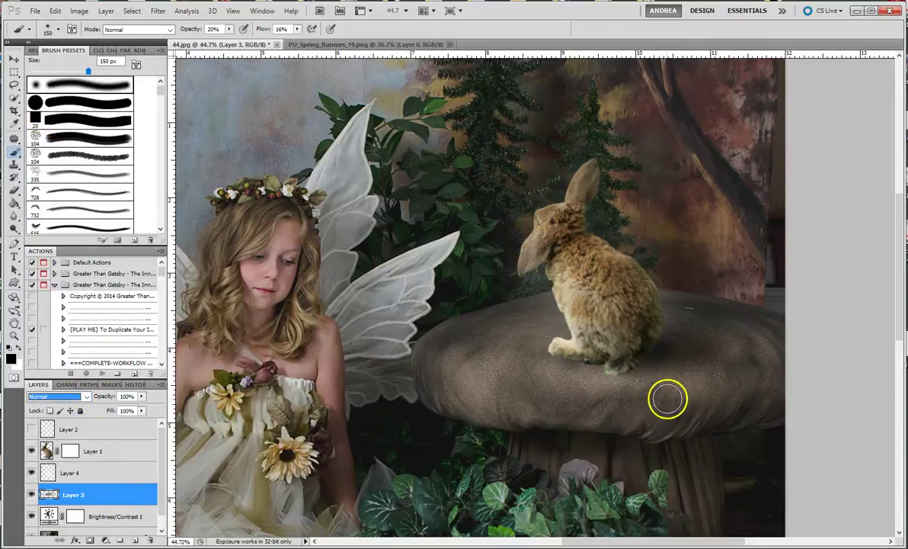
pyautogui.moveTo(649, 404); pyautogui.dragTo(647, 430)
pyautogui.moveTo(600, 362)
pyautogui.mouseDown()
pyautogui.moveTo(565, 363)
pyautogui.moveTo(634, 407)
pyautogui.moveTo(656, 390)
pyautogui.moveTo(628, 360)
pyautogui.moveTo(613, 386)
pyautogui.moveTo(588, 371)
pyautogui.moveTo(576, 379)
pyautogui.moveTo(620, 397)
pyautogui.moveTo(590, 407)
pyautogui.moveTo(561, 368)
pyautogui.moveTo(617, 383)
pyautogui.moveTo(652, 365)
pyautogui.moveTo(651, 381)
pyautogui.moveTo(643, 366)
pyautogui.moveTo(640, 379)
pyautogui.moveTo(582, 383)
pyautogui.mouseUp()
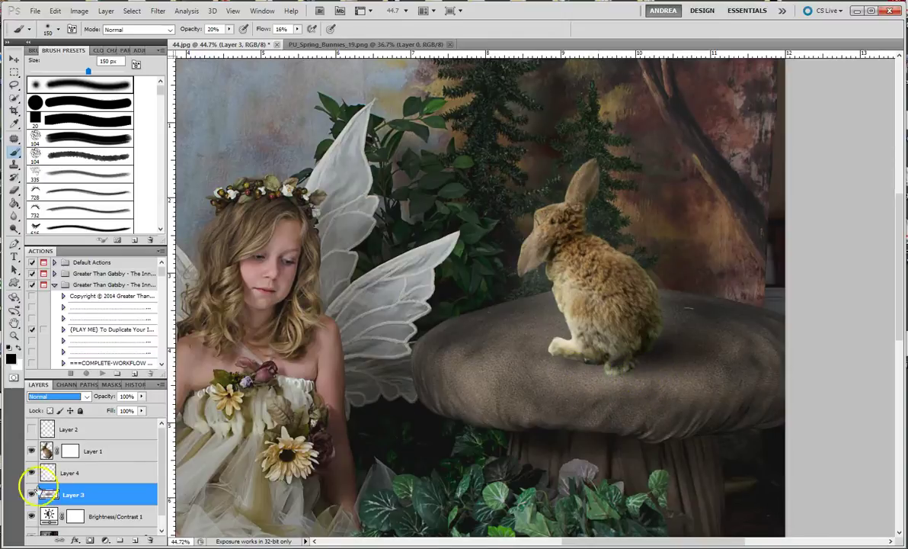
# Target Layer 1's mask and set the brush to 25 px with 100% flow
pyautogui.click(75, 450)
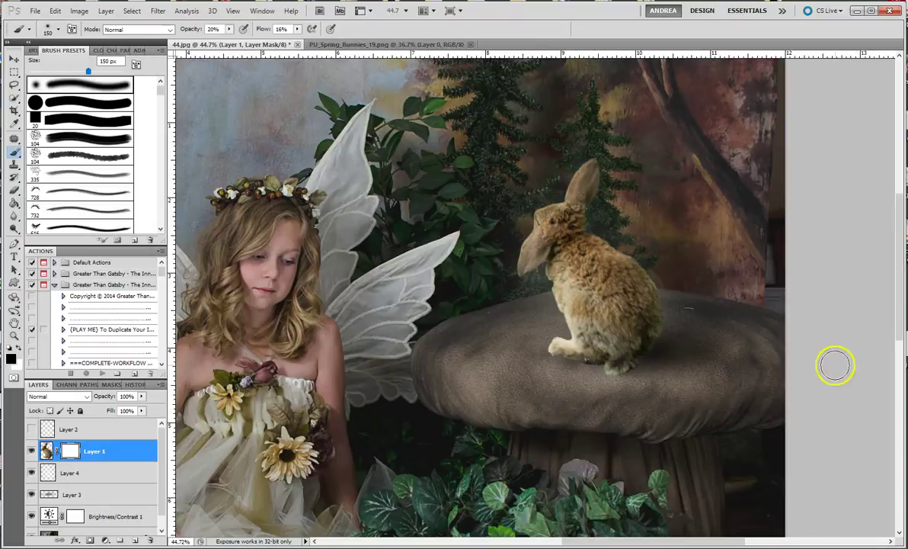
pyautogui.scroll(2, 613, 393)
pyautogui.scroll(2, 580, 355)
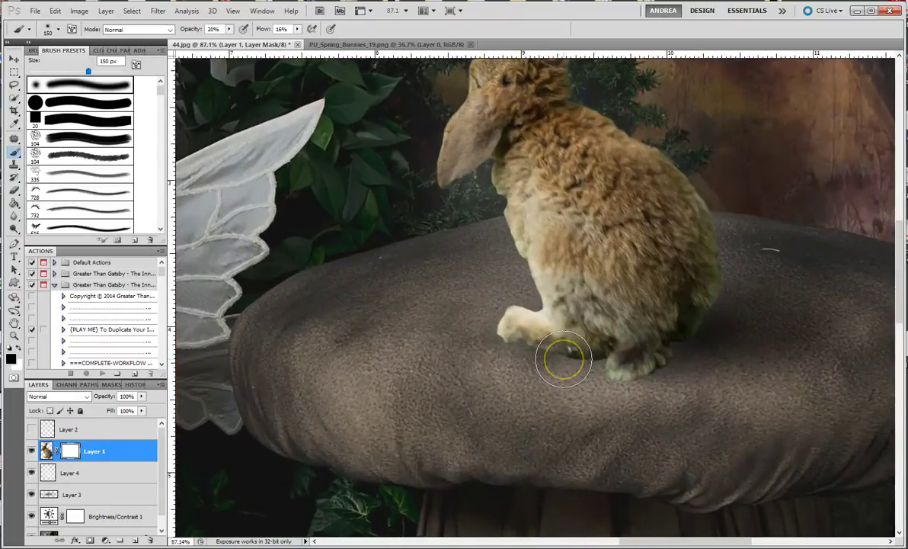
pyautogui.press('[')
pyautogui.moveTo(563, 358)
pyautogui.mouseDown()
pyautogui.moveTo(289, 277)
pyautogui.moveTo(382, 340)
pyautogui.moveTo(539, 337)
pyautogui.moveTo(499, 335)
pyautogui.mouseUp()
pyautogui.press('[')
pyautogui.press('[')
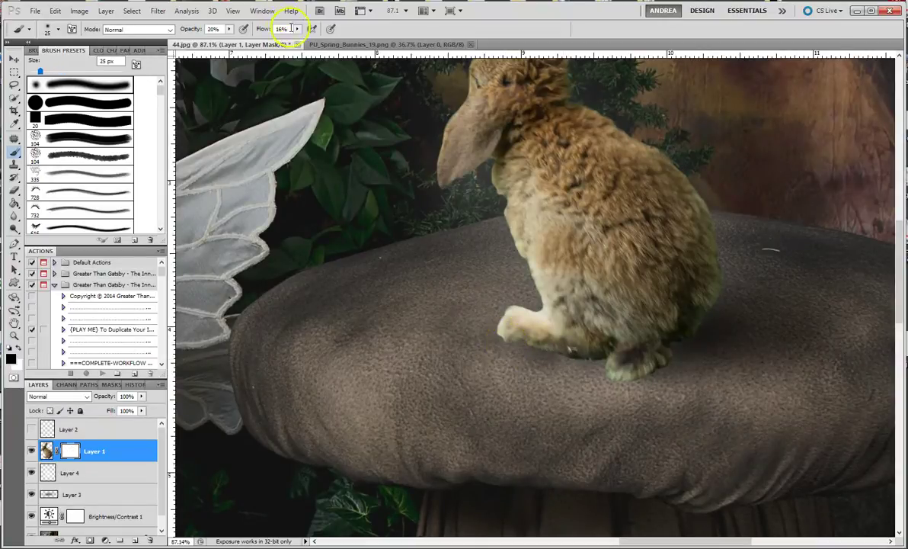
pyautogui.click(297, 29)
pyautogui.moveTo(332, 39); pyautogui.dragTo(353, 63)
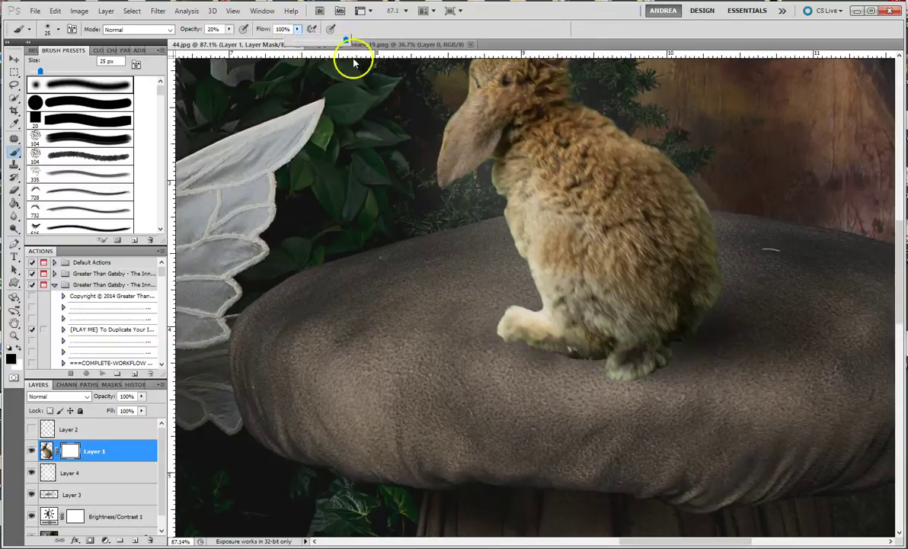
pyautogui.click(514, 342)
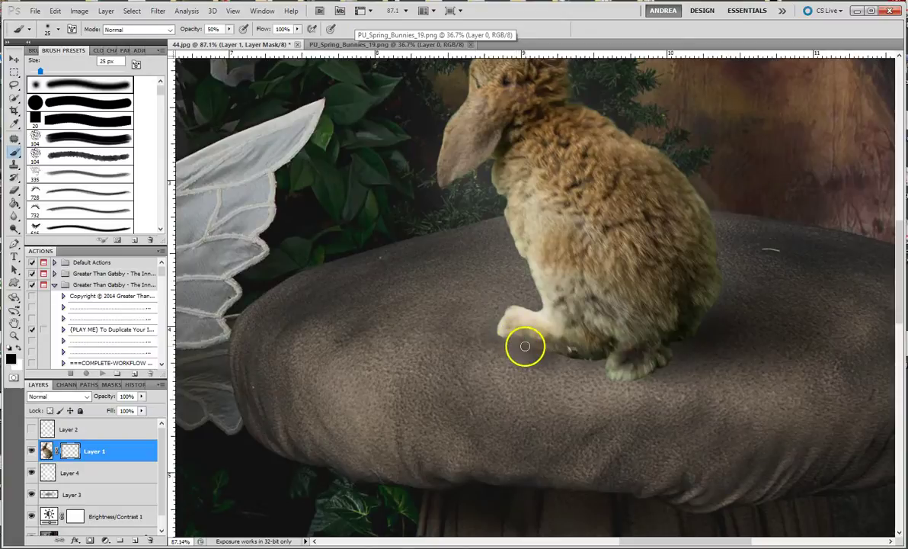
# Paint on the mask around the bunny's front paw and between its paws to sink them into the cap
pyautogui.moveTo(525, 347); pyautogui.dragTo(533, 349)
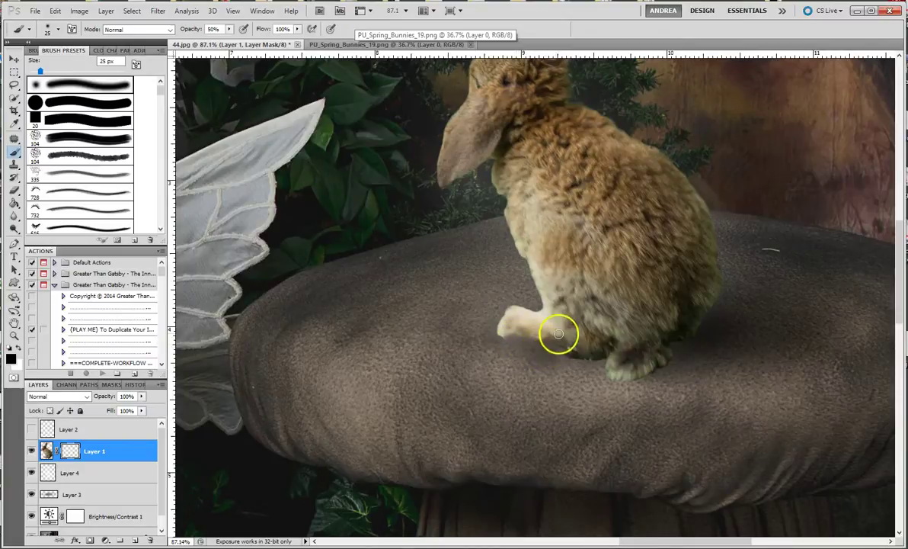
pyautogui.moveTo(562, 351)
pyautogui.mouseDown()
pyautogui.moveTo(587, 346)
pyautogui.moveTo(580, 358)
pyautogui.moveTo(587, 347)
pyautogui.moveTo(591, 358)
pyautogui.moveTo(601, 350)
pyautogui.moveTo(562, 356)
pyautogui.moveTo(499, 329)
pyautogui.moveTo(536, 316)
pyautogui.moveTo(557, 336)
pyautogui.moveTo(565, 326)
pyautogui.moveTo(619, 384)
pyautogui.moveTo(661, 364)
pyautogui.moveTo(707, 323)
pyautogui.moveTo(680, 343)
pyautogui.moveTo(551, 342)
pyautogui.mouseUp()
pyautogui.scroll(-5, 486, 436)
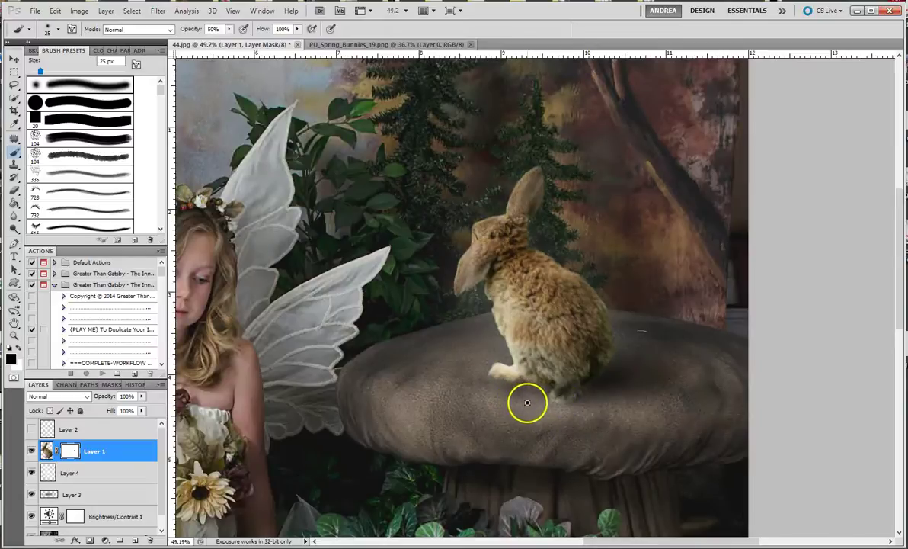
pyautogui.scroll(1, 622, 408)
pyautogui.scroll(-2, 577, 423)
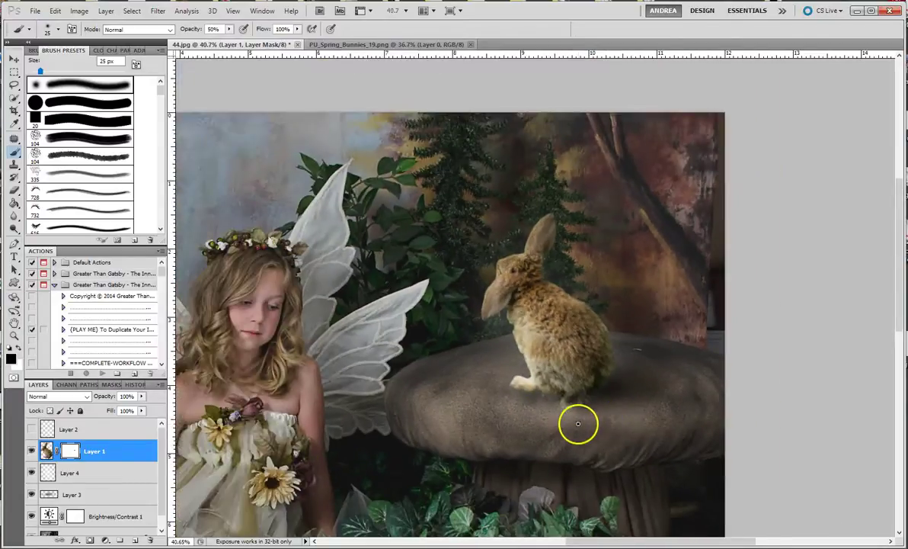
pyautogui.scroll(-1, 578, 424)
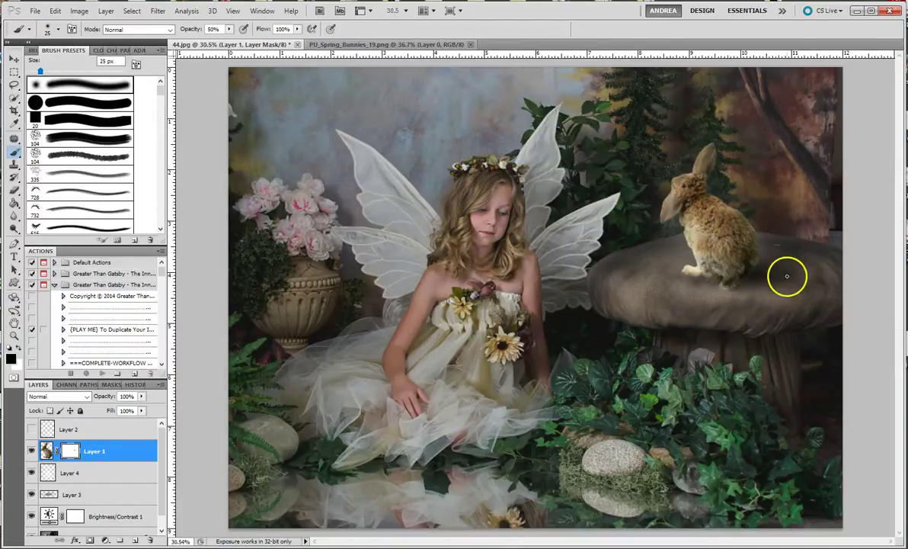
pyautogui.scroll(1, 787, 275)
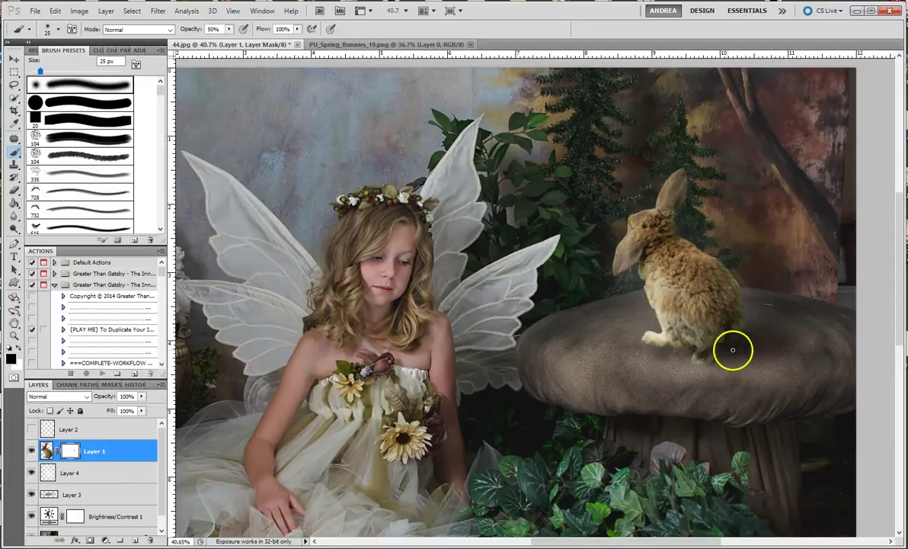
pyautogui.click(33, 494)
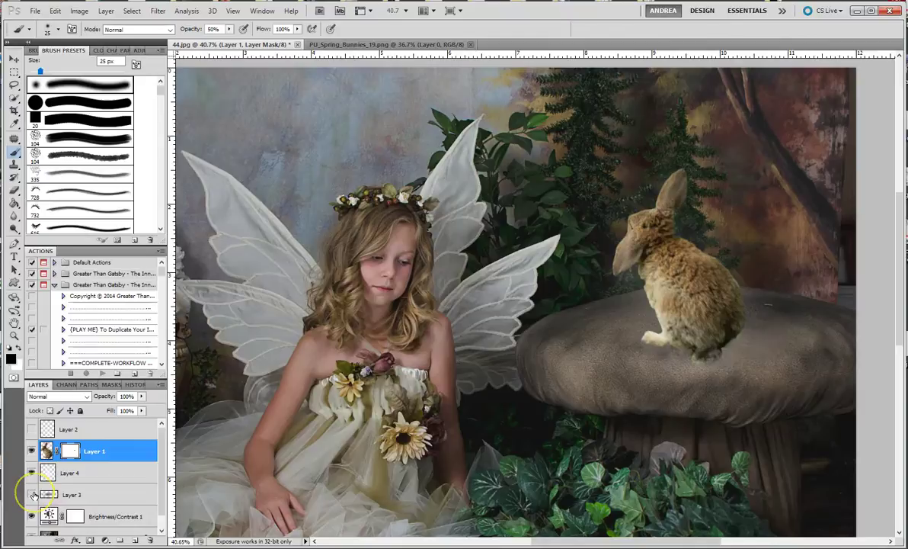
pyautogui.click(32, 495)
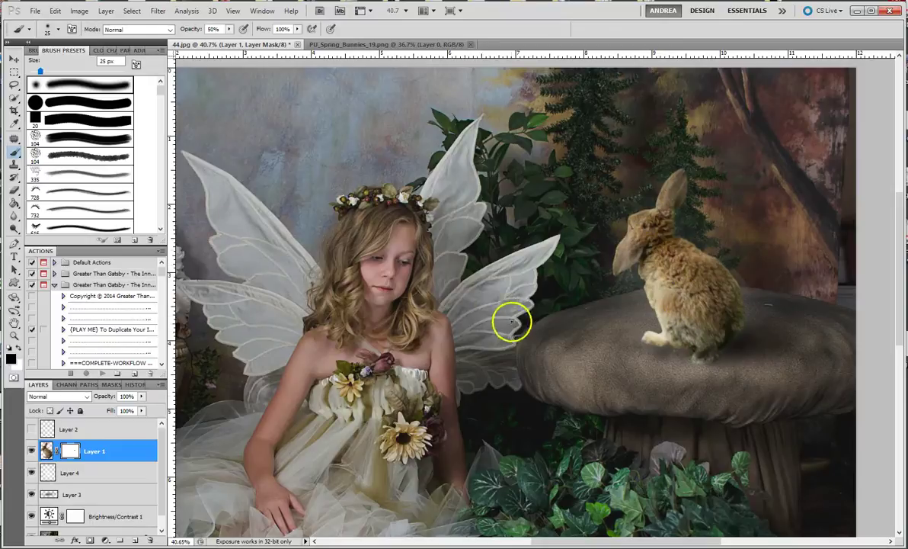
pyautogui.hotkey('ctrl', '0')
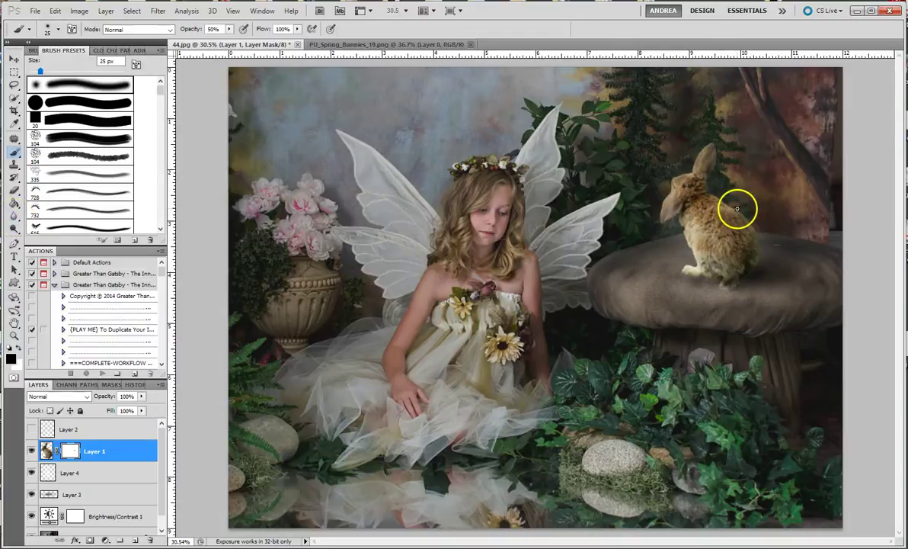
pyautogui.scroll(4, 742, 211)
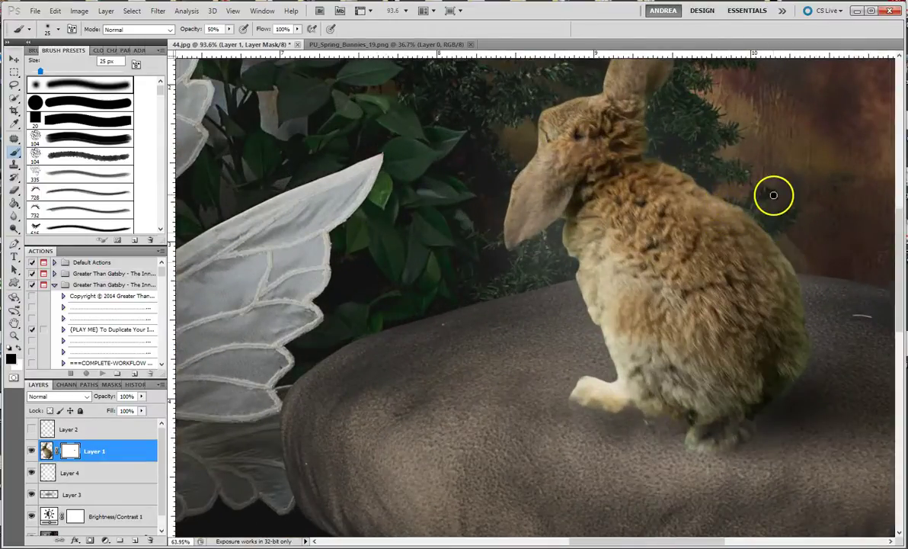
pyautogui.scroll(-2, 773, 197)
pyautogui.scroll(-1, 772, 196)
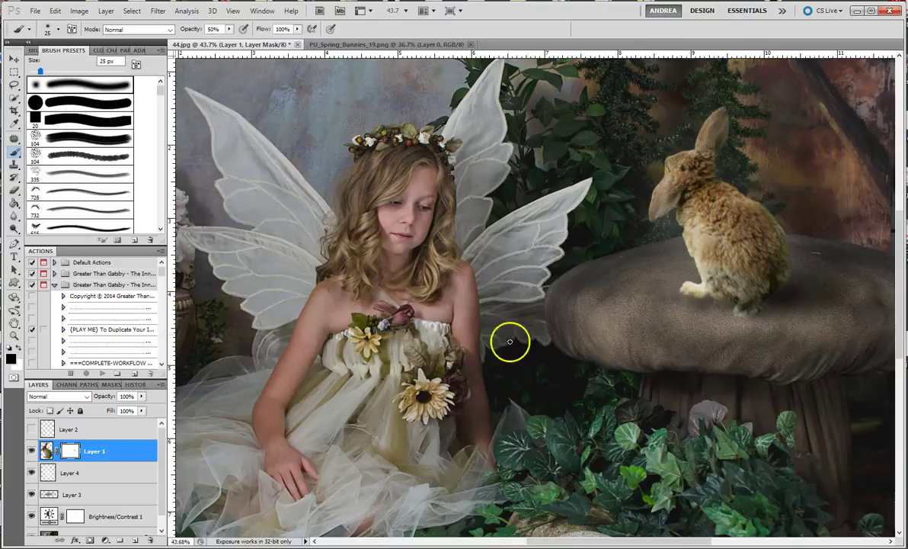